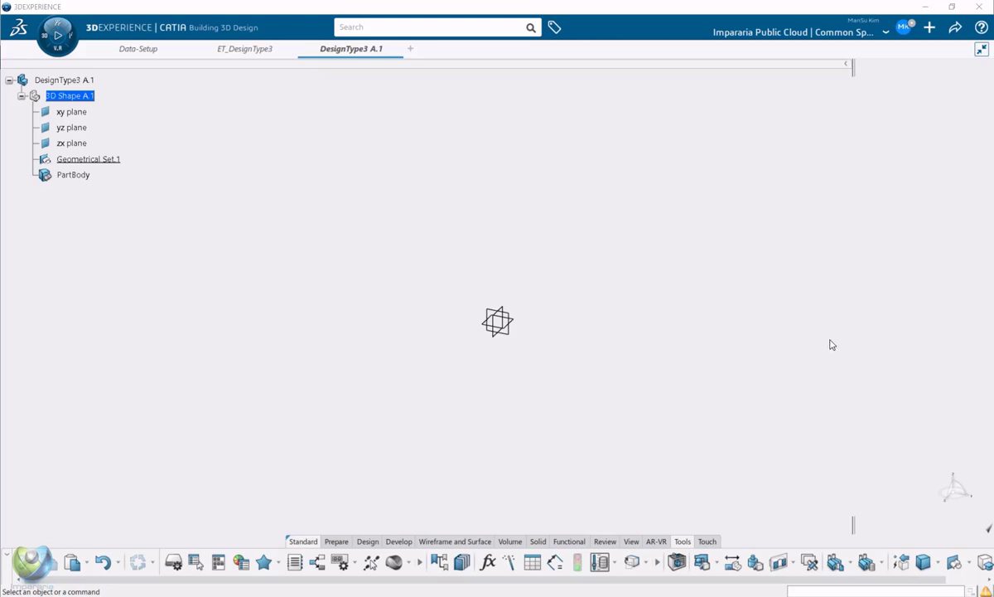
Create a new object from the ET_DesignType2 template
{"action": "left_click", "coordinate": [929, 28]}
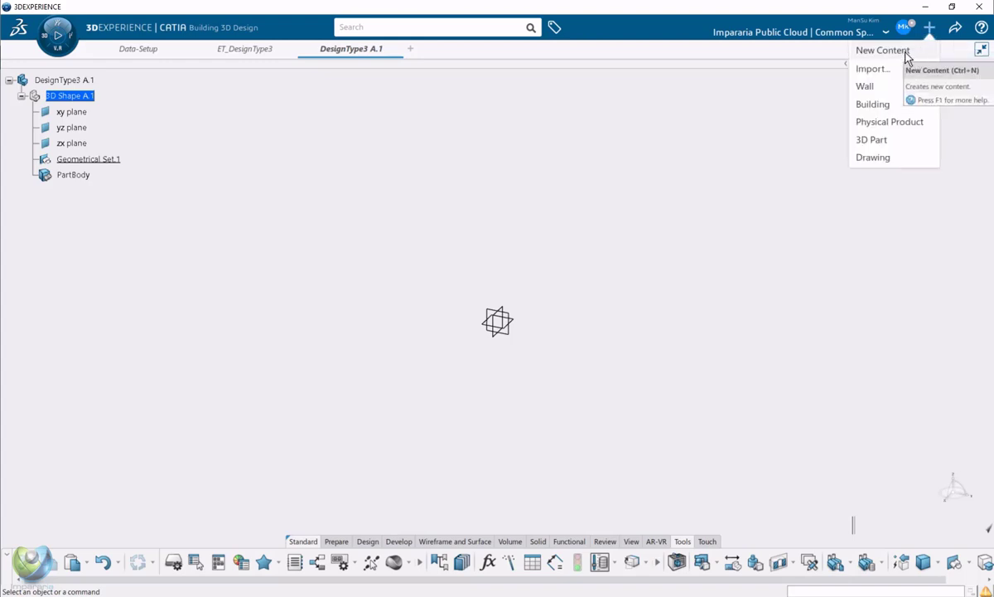
{"action": "left_click", "coordinate": [902, 51]}
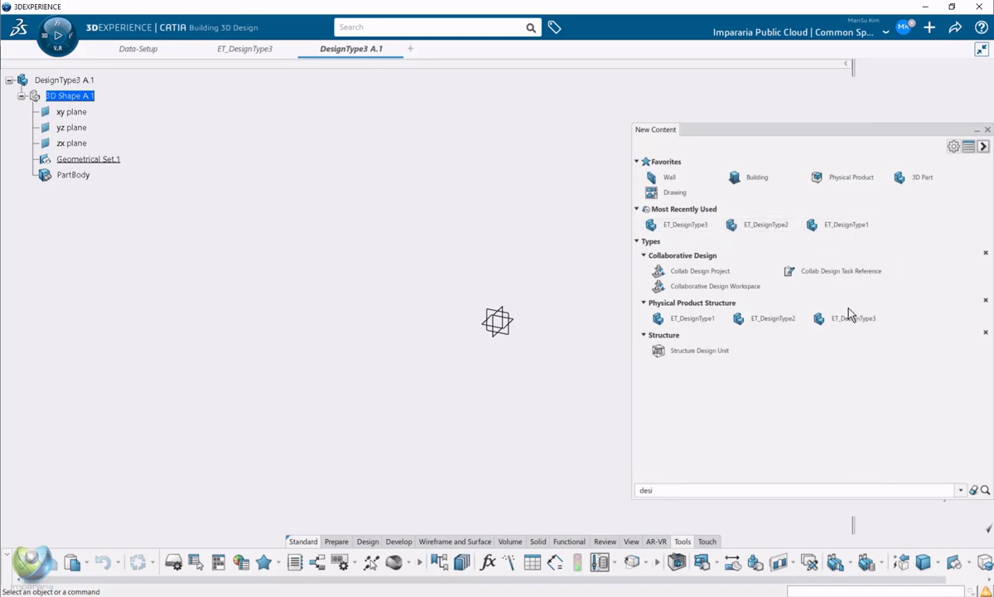
{"action": "left_click", "coordinate": [774, 319]}
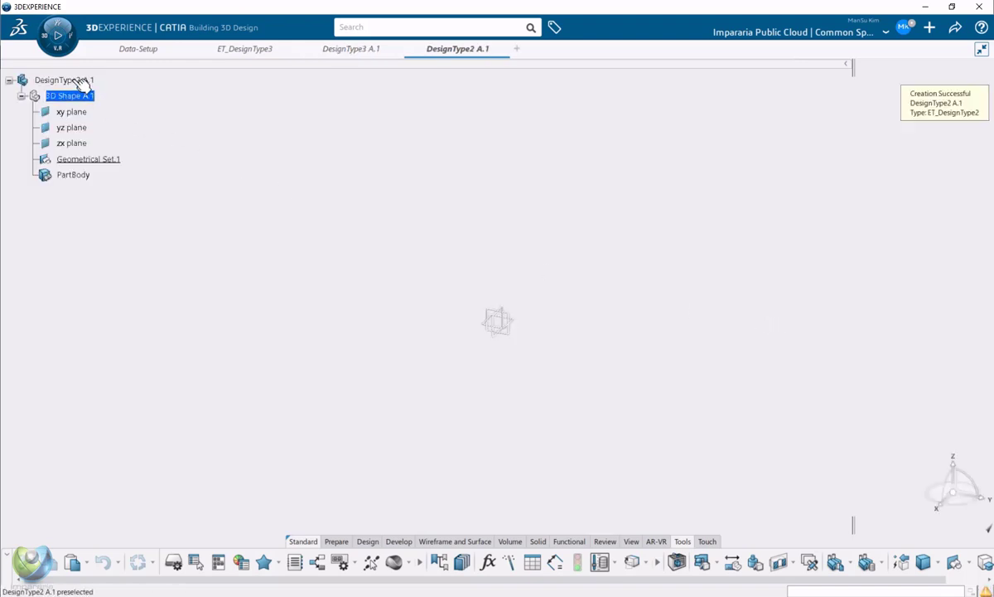
Review the DesignType2 A.1 properties down to its classification attributes and close the object without saving
{"action": "key", "text": "alt+Return"}
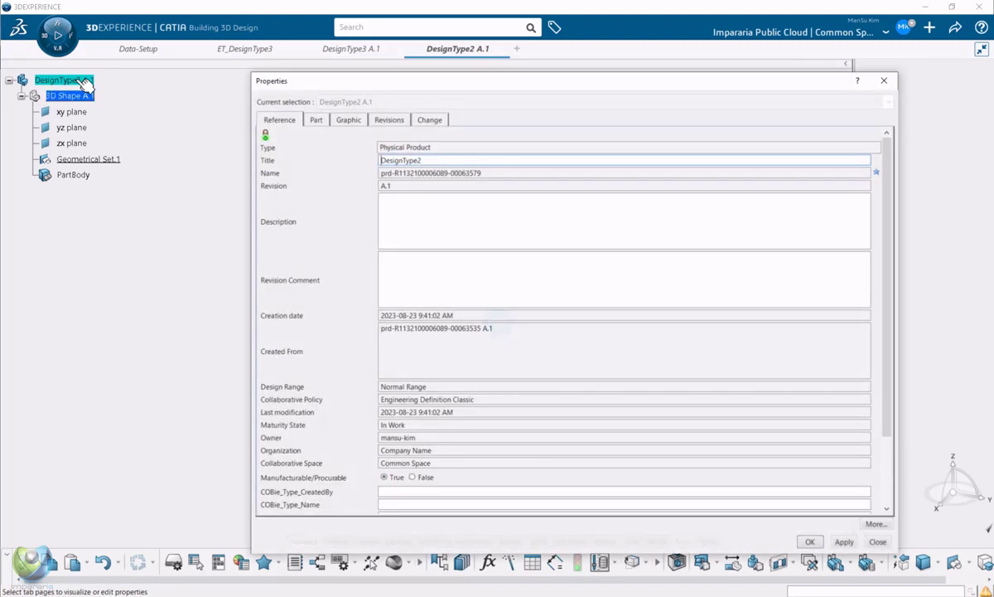
{"action": "scroll", "coordinate": [885, 231], "scroll_direction": "down", "scroll_amount": 3}
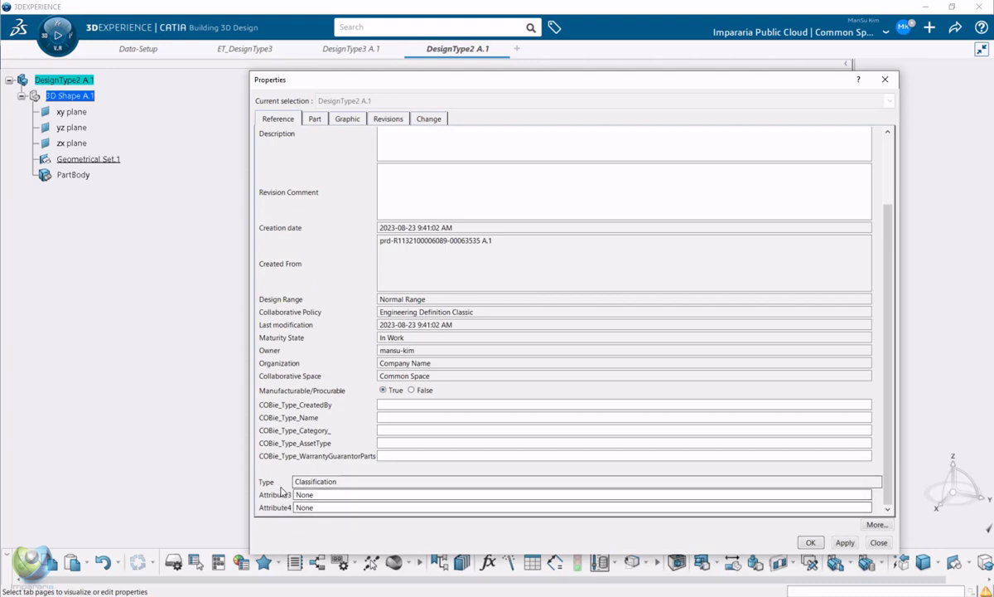
{"action": "left_click", "coordinate": [879, 543]}
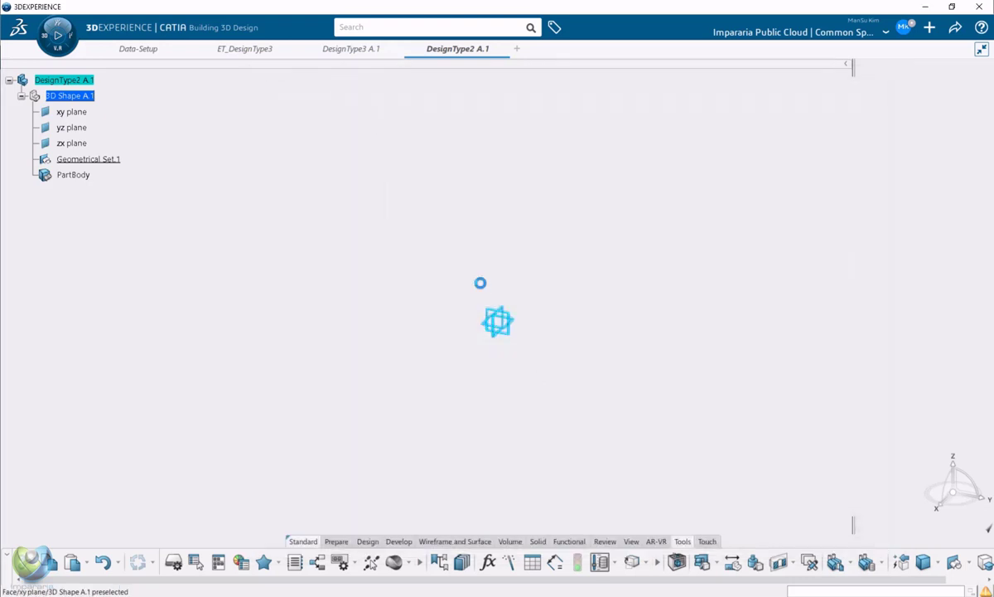
{"action": "left_click", "coordinate": [503, 49]}
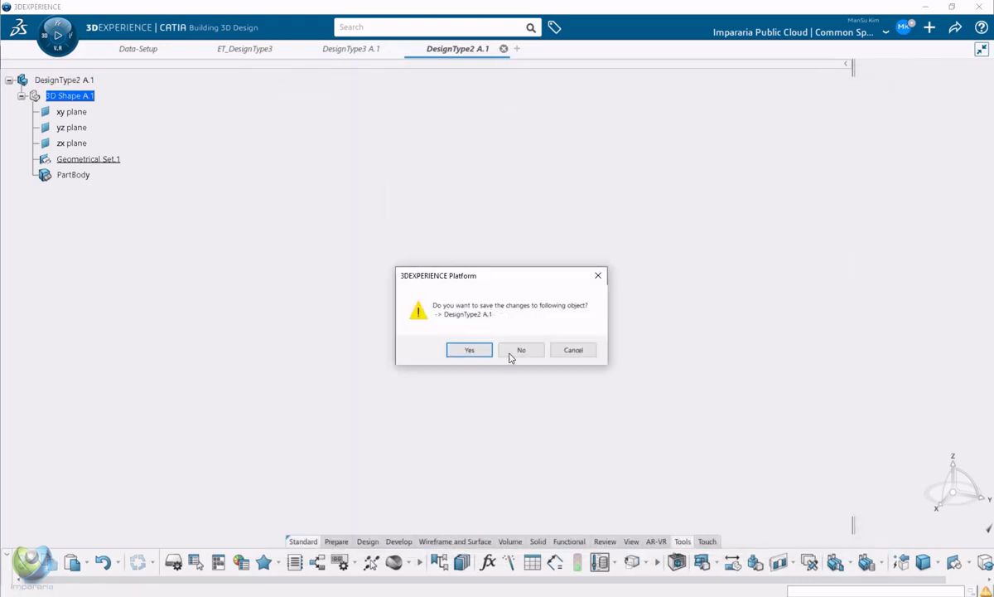
{"action": "left_click", "coordinate": [516, 352]}
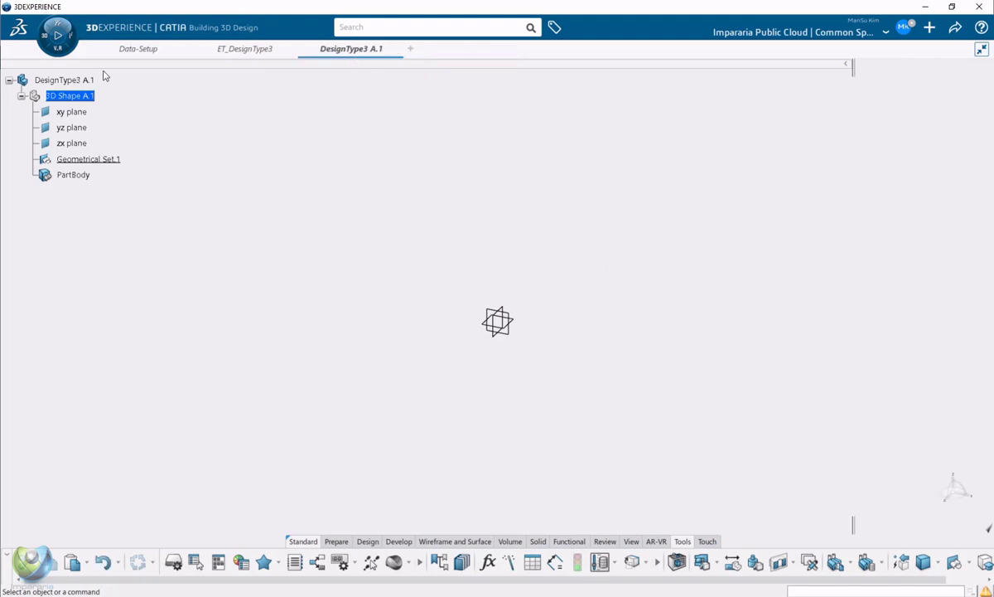
Review the DesignType3 A.1 reference properties down to the COBie attributes
{"action": "key", "text": "alt+Return"}
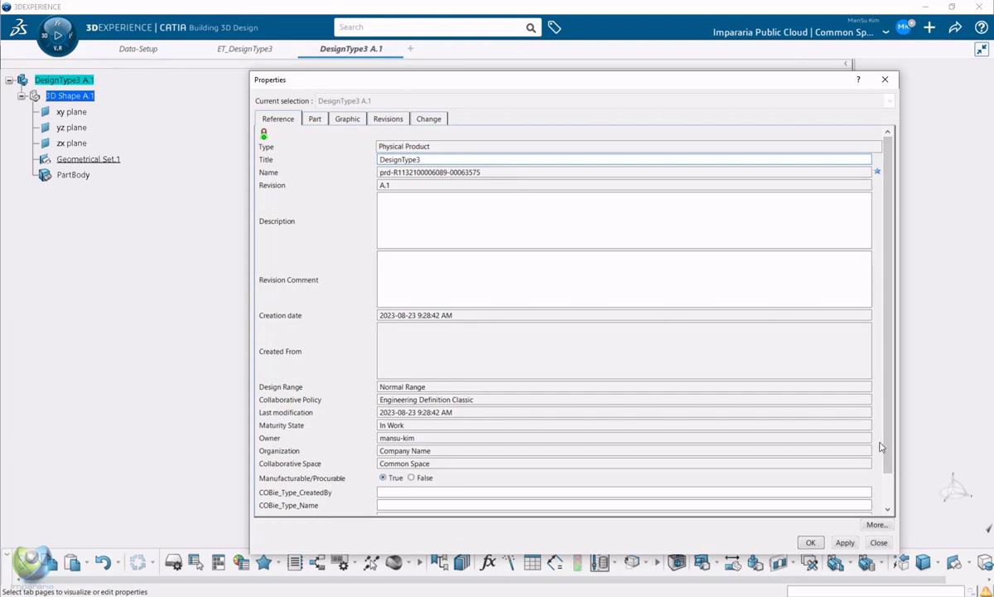
{"action": "scroll", "coordinate": [881, 436], "scroll_direction": "down", "scroll_amount": 1}
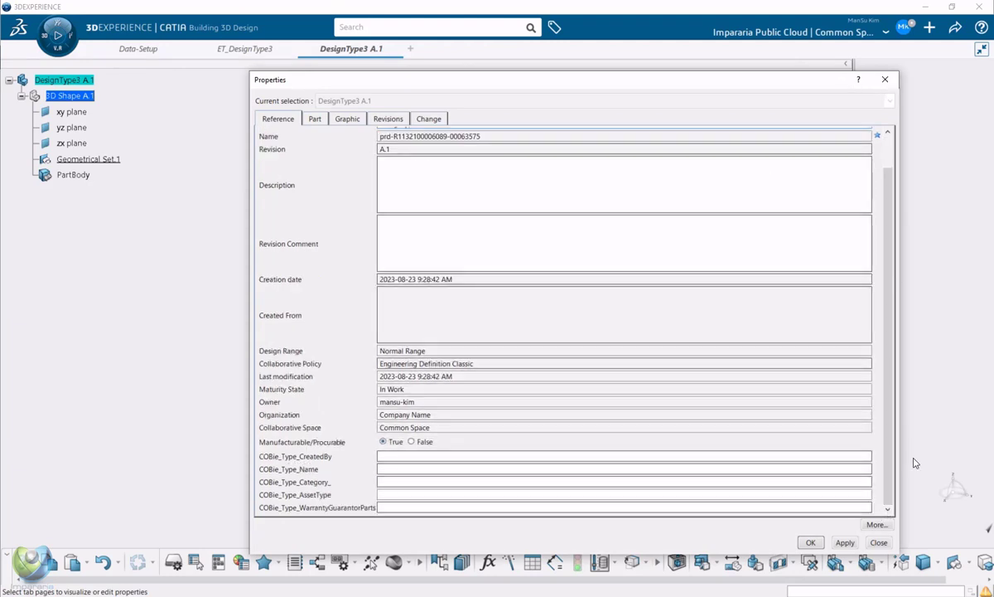
{"action": "left_click", "coordinate": [878, 544]}
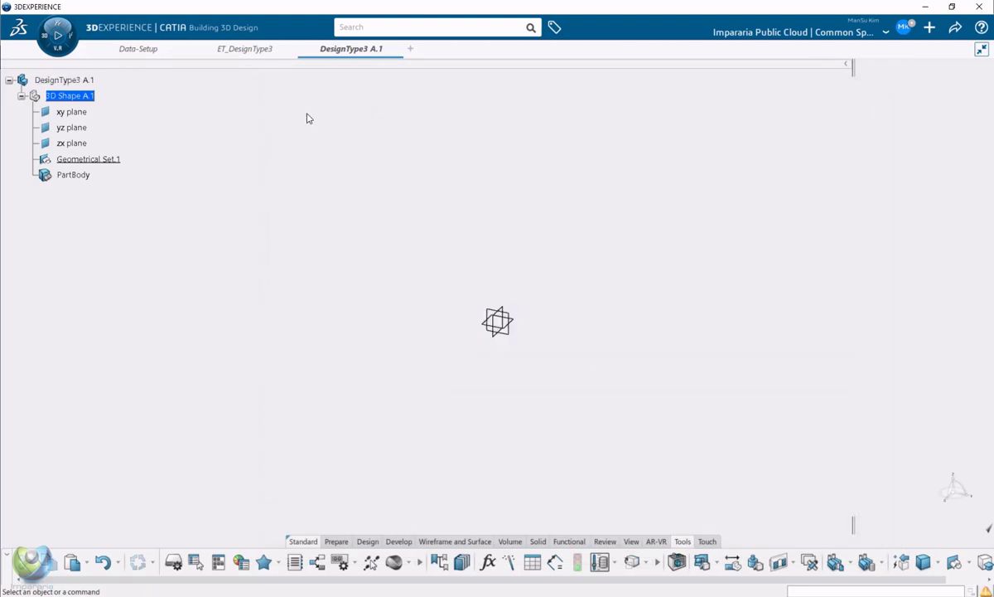
Check the ET_DesignType3 template's inputs, its components to process and the action to perform on the DesignType3 component
{"action": "left_click", "coordinate": [234, 52]}
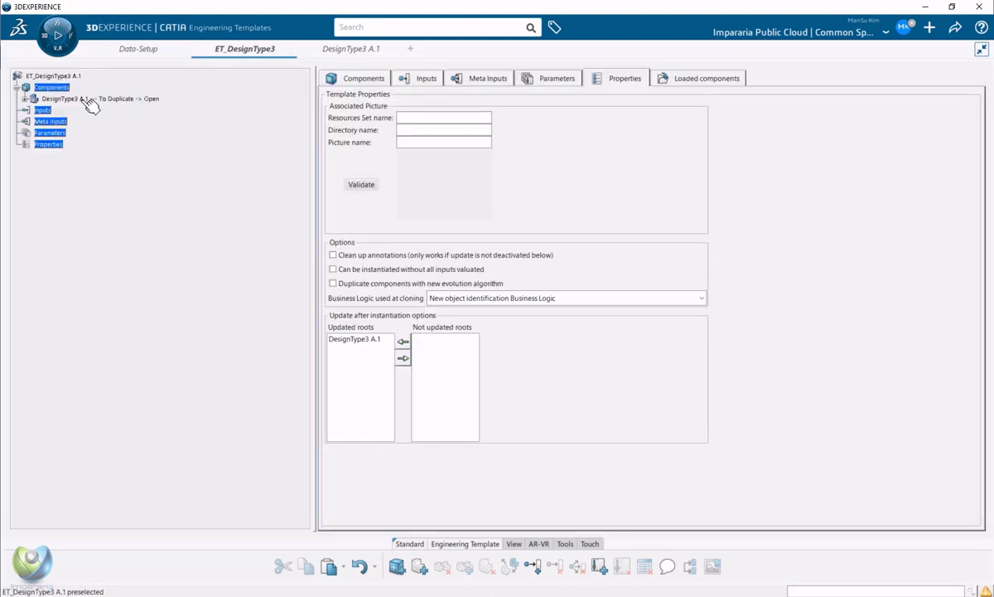
{"action": "left_click", "coordinate": [427, 80]}
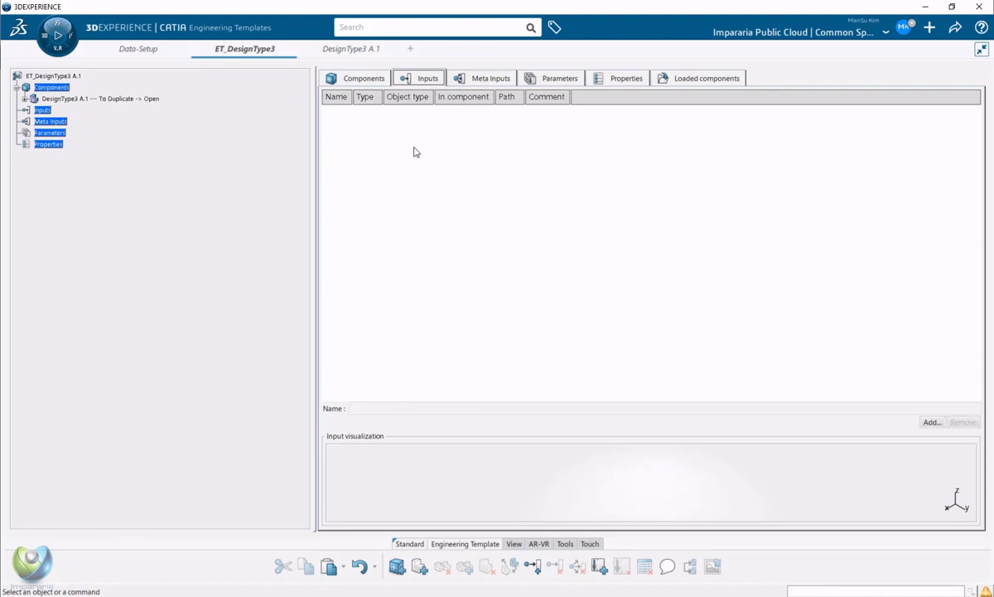
{"action": "left_click", "coordinate": [365, 79]}
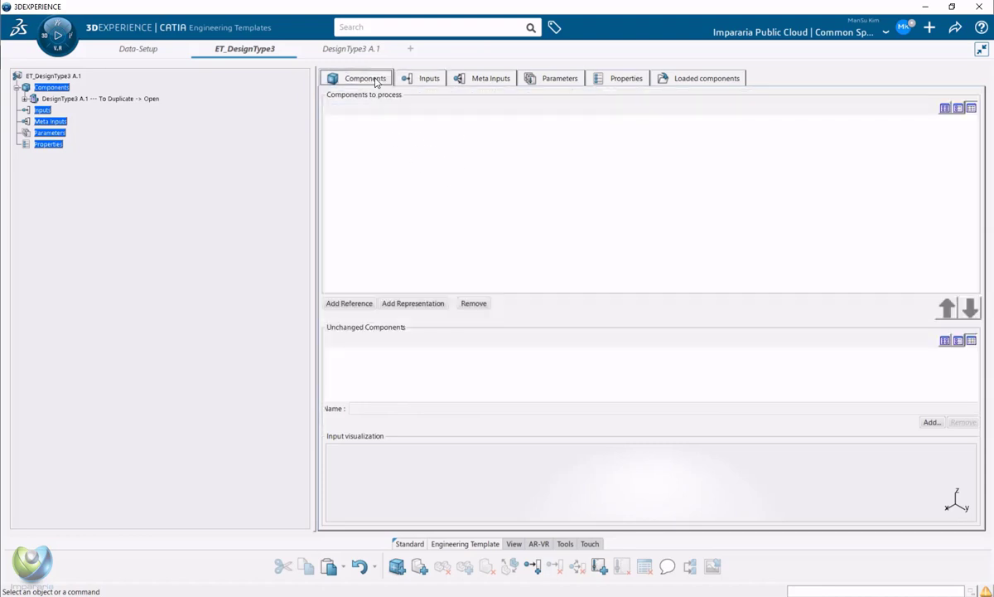
{"action": "left_click", "coordinate": [556, 143]}
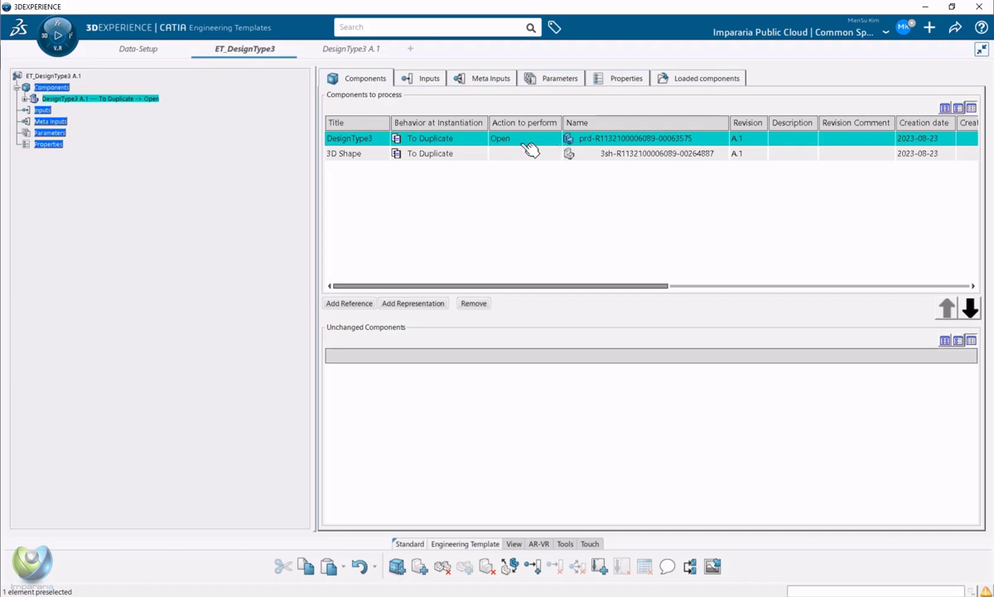
{"action": "left_click", "coordinate": [560, 141]}
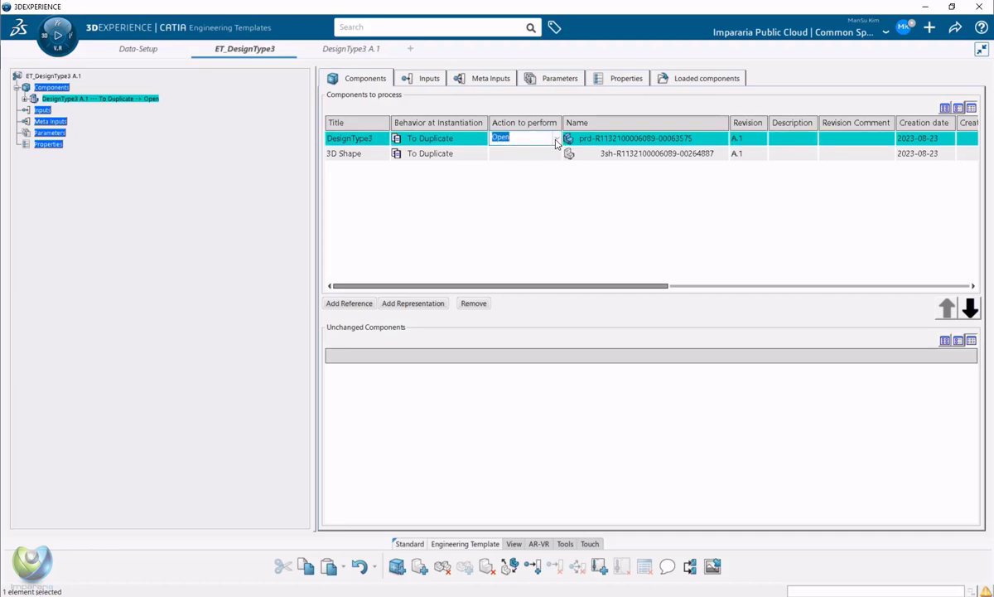
{"action": "left_click", "coordinate": [557, 139]}
{"action": "key", "text": "Escape"}
Set the ET_DesignType3 template's business logic used at cloning to New object identification Business Logic
{"action": "left_click", "coordinate": [613, 81]}
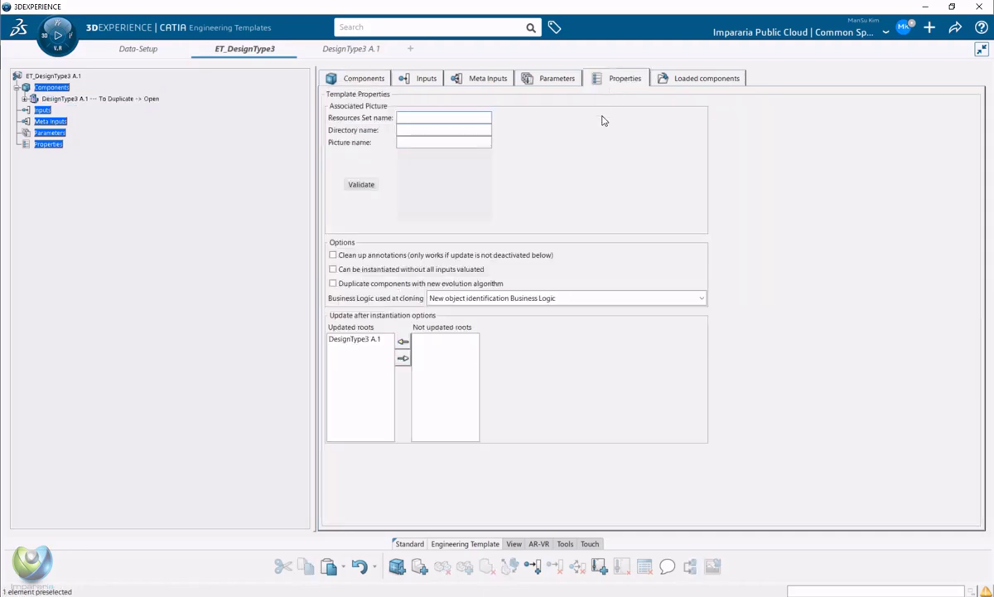
{"action": "left_click", "coordinate": [701, 299]}
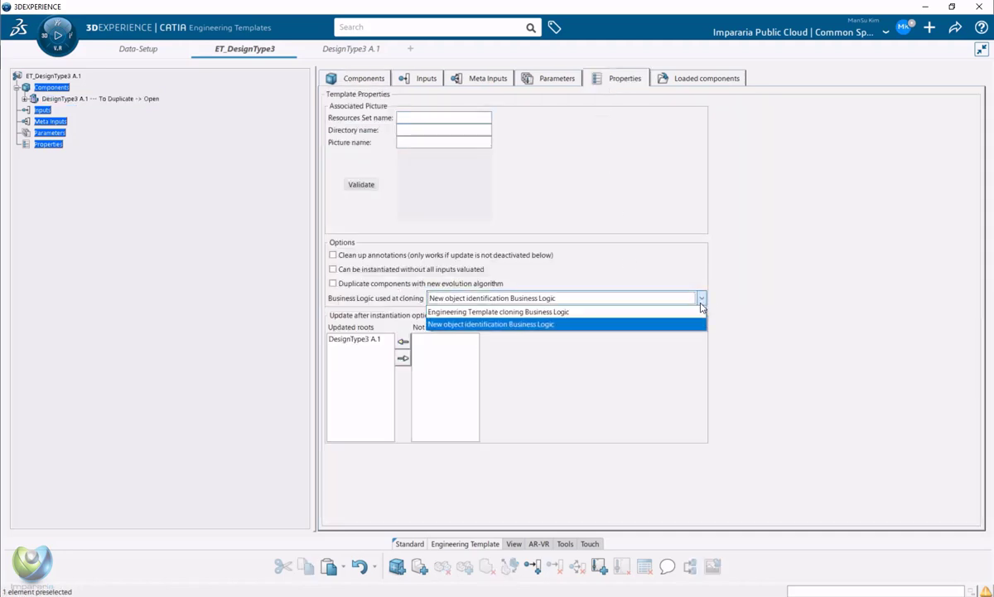
{"action": "left_click", "coordinate": [552, 324]}
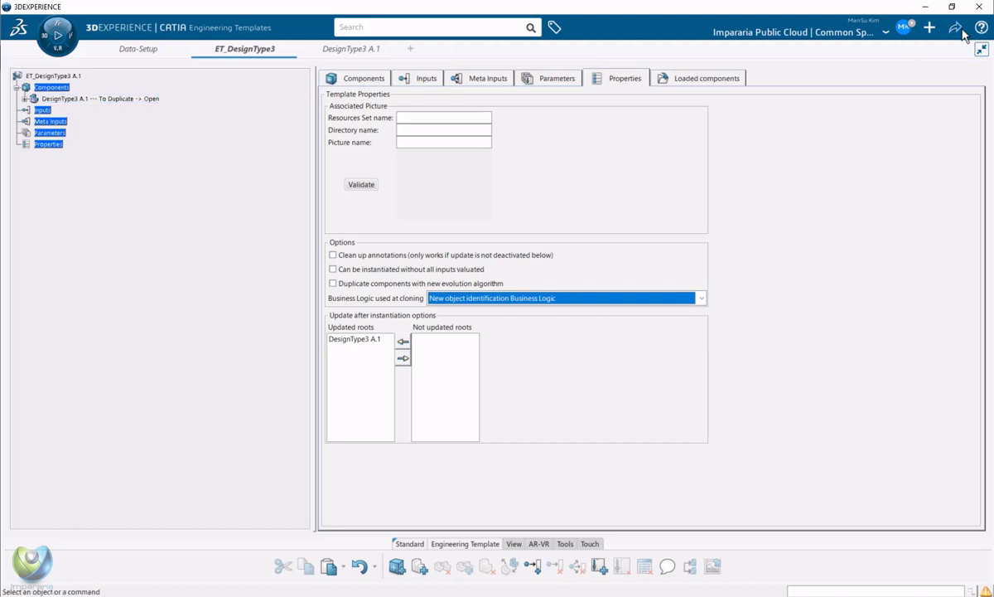
Check the current collaborative space and inspect the templates listed in the New Content Template resources table in Data Setup
{"action": "left_click", "coordinate": [886, 33]}
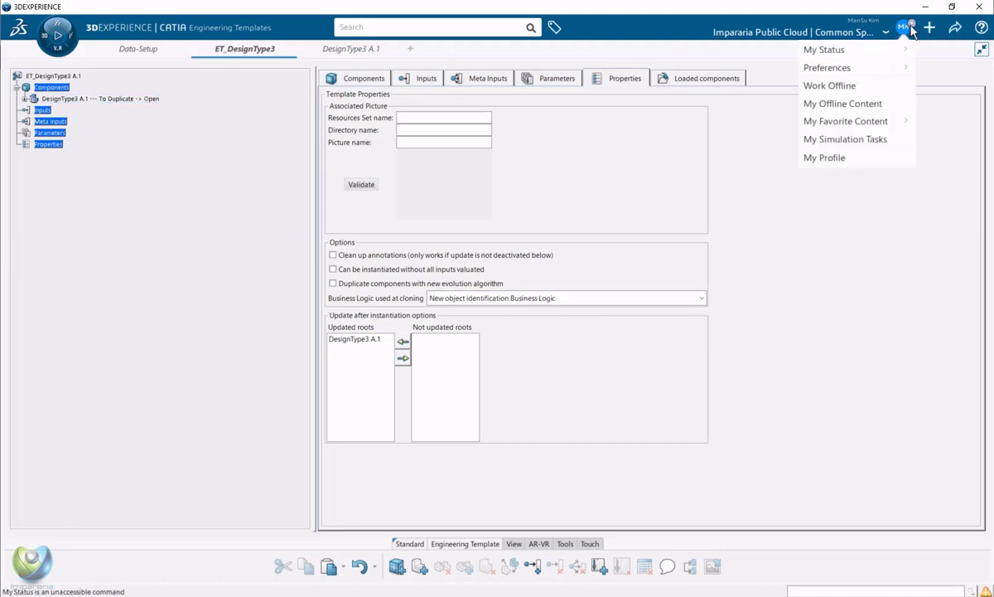
{"action": "left_click", "coordinate": [887, 35]}
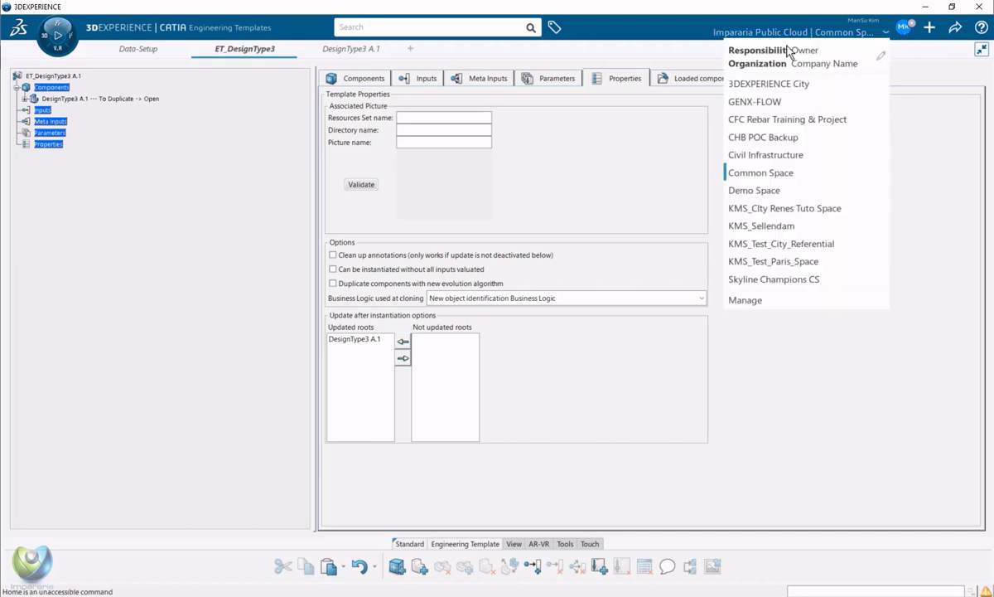
{"action": "left_click", "coordinate": [134, 49]}
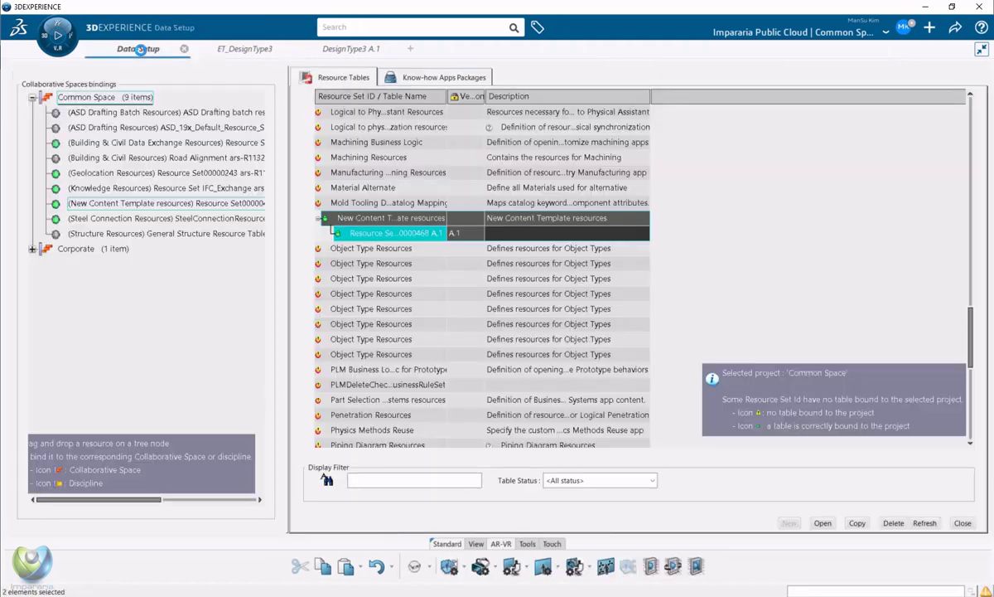
{"action": "left_click", "coordinate": [419, 237]}
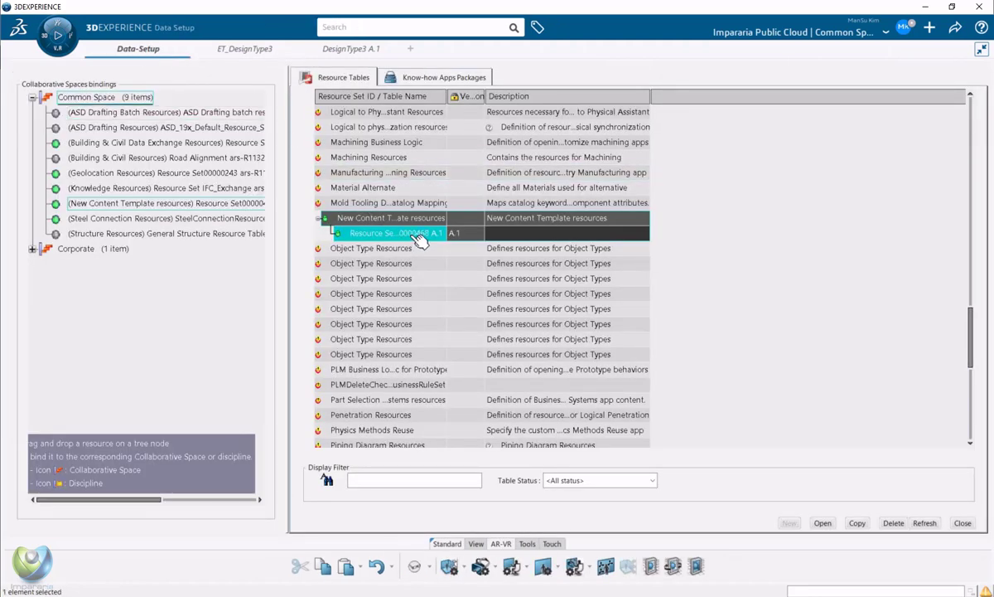
{"action": "left_click", "coordinate": [823, 522]}
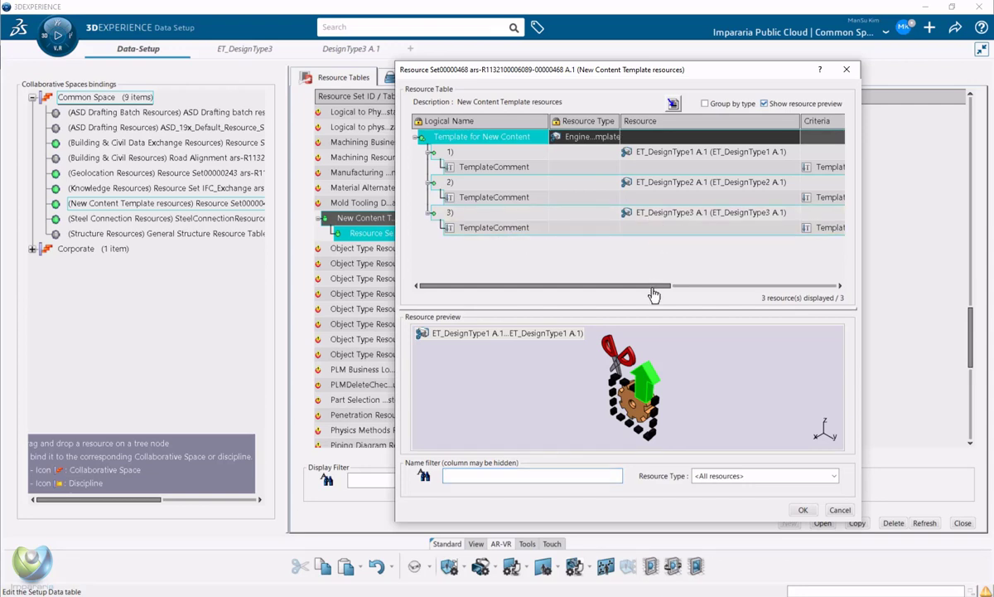
{"action": "left_click_drag", "start_coordinate": [654, 294], "coordinate": [634, 290]}
{"action": "left_click", "coordinate": [802, 512]}
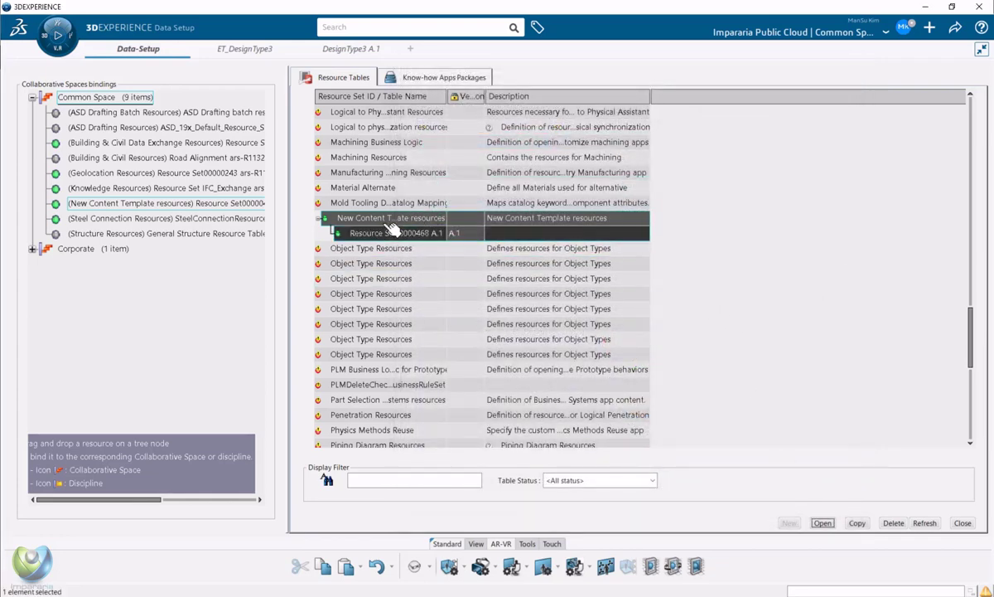
Bind the Resource Set00000468 table to the New Content Template resources of Common Space
{"action": "left_click_drag", "start_coordinate": [389, 233], "coordinate": [137, 205]}
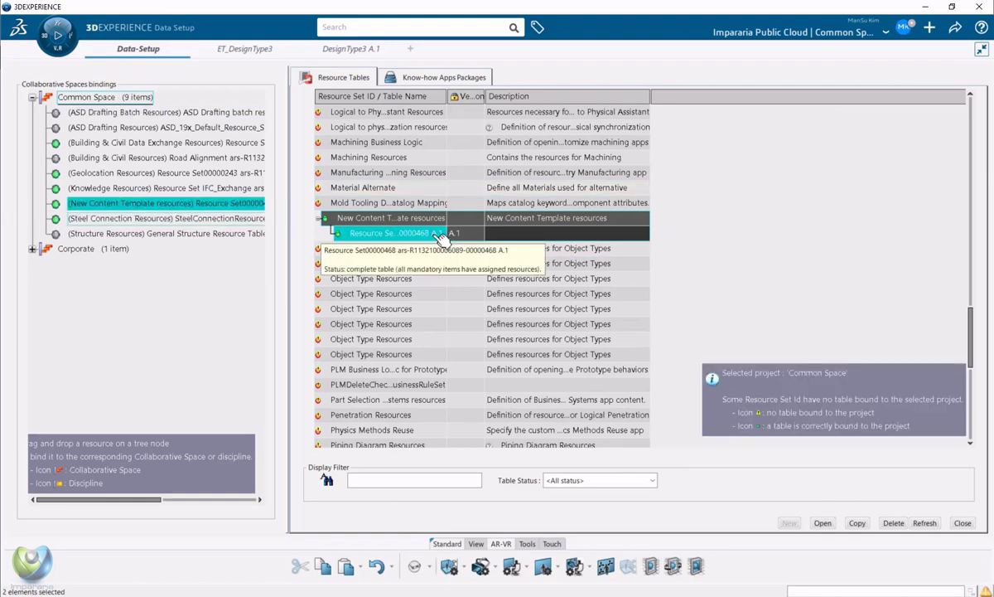
{"action": "left_click", "coordinate": [800, 216]}
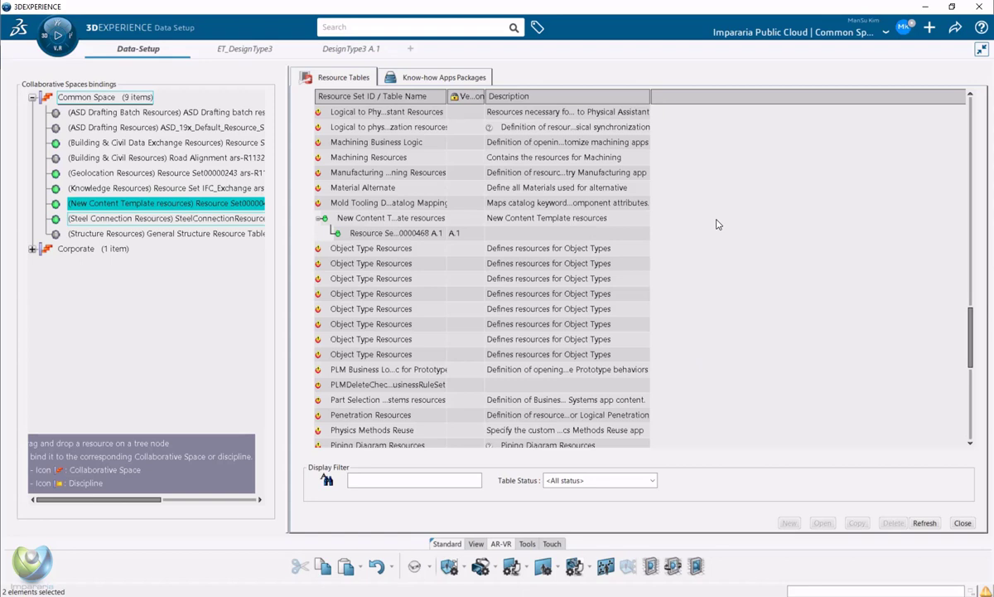
Return to DesignType3 A.1, switch to the Test_Classification dashboard in Chrome and select the DesignTypeC class of Demo Library2 in IP Classification Editor
{"action": "left_click", "coordinate": [238, 57]}
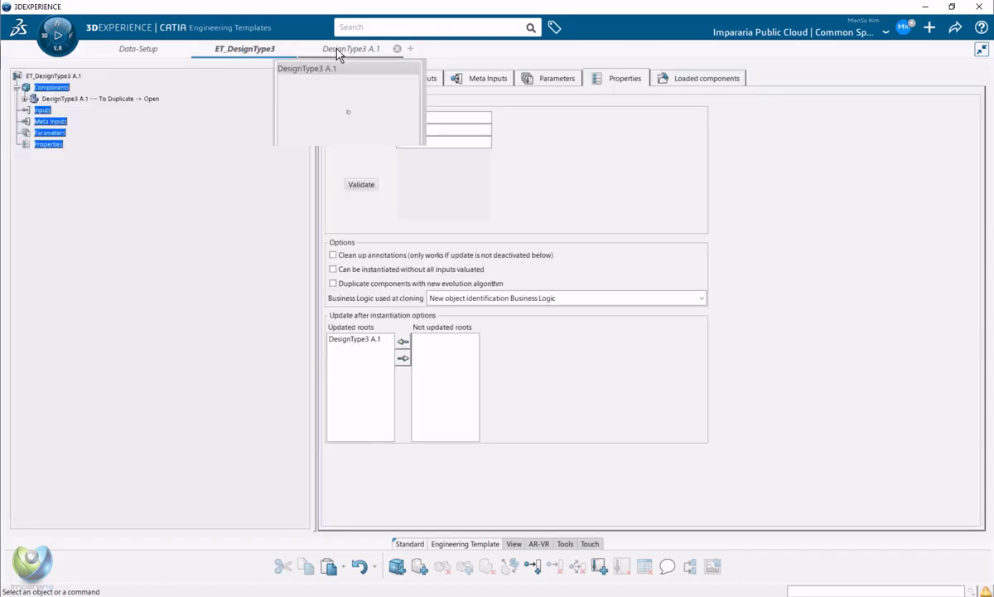
{"action": "left_click", "coordinate": [343, 53]}
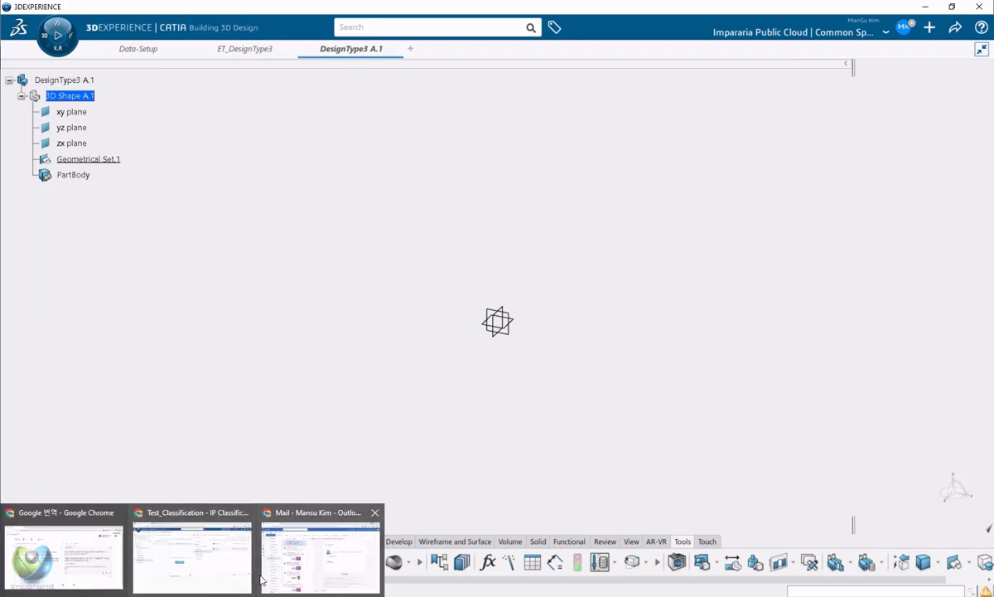
{"action": "left_click", "coordinate": [201, 570]}
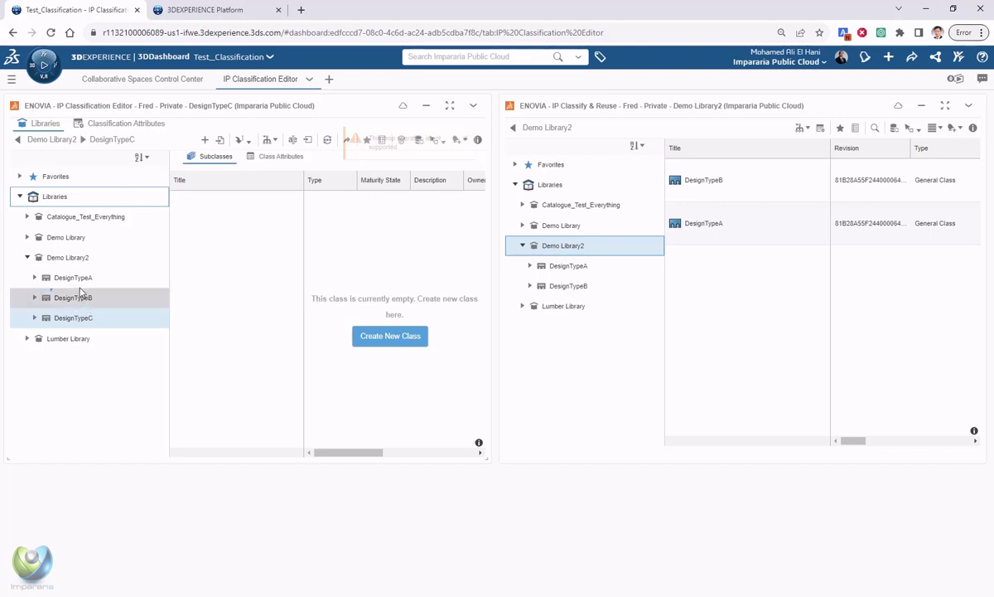
{"action": "left_click", "coordinate": [79, 320]}
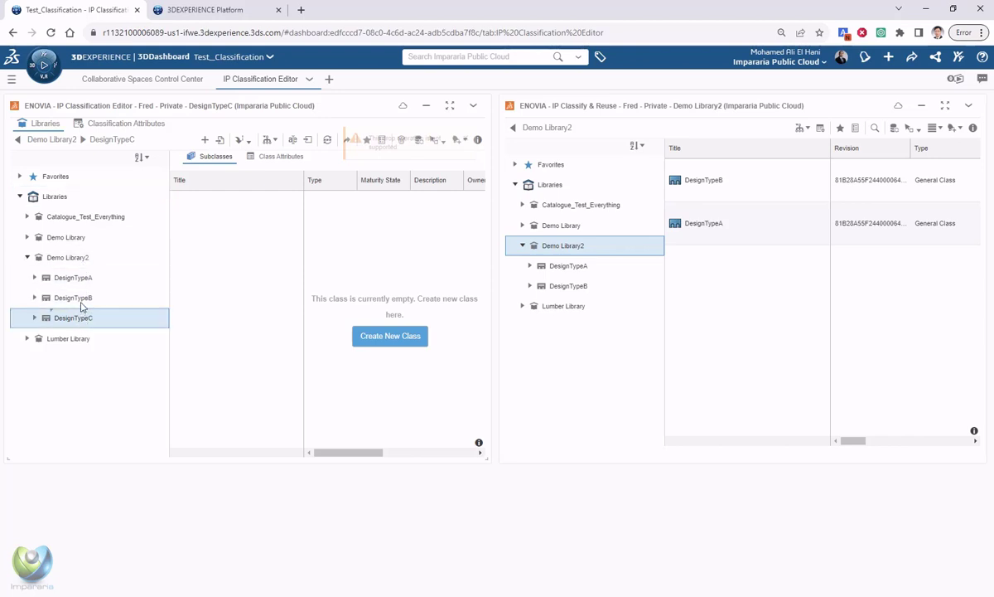
{"action": "left_click", "coordinate": [83, 317]}
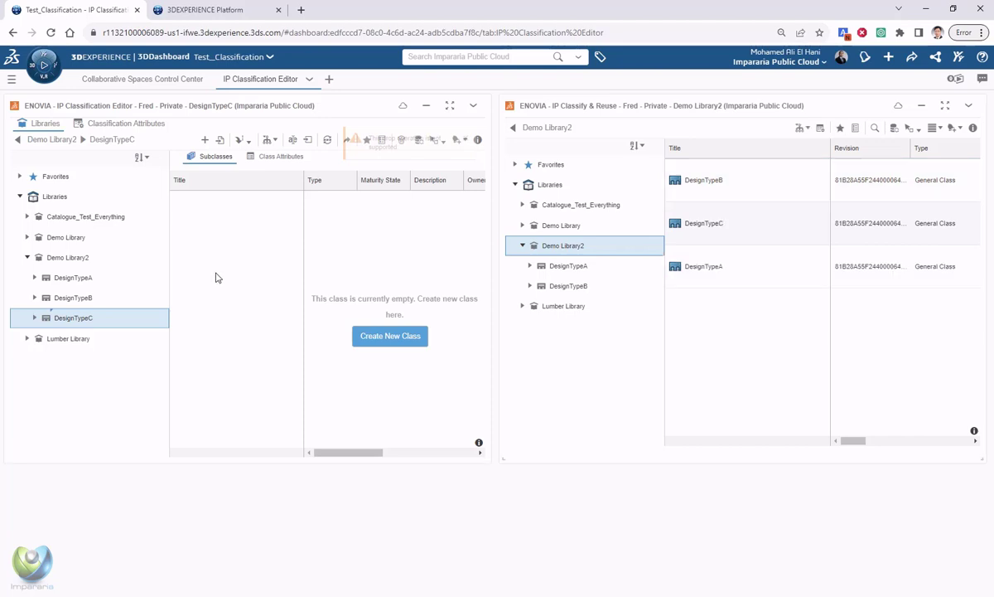
Open the DesignTypeC class of Demo Library2 in IP Classify & Reuse
{"action": "left_click", "coordinate": [571, 245]}
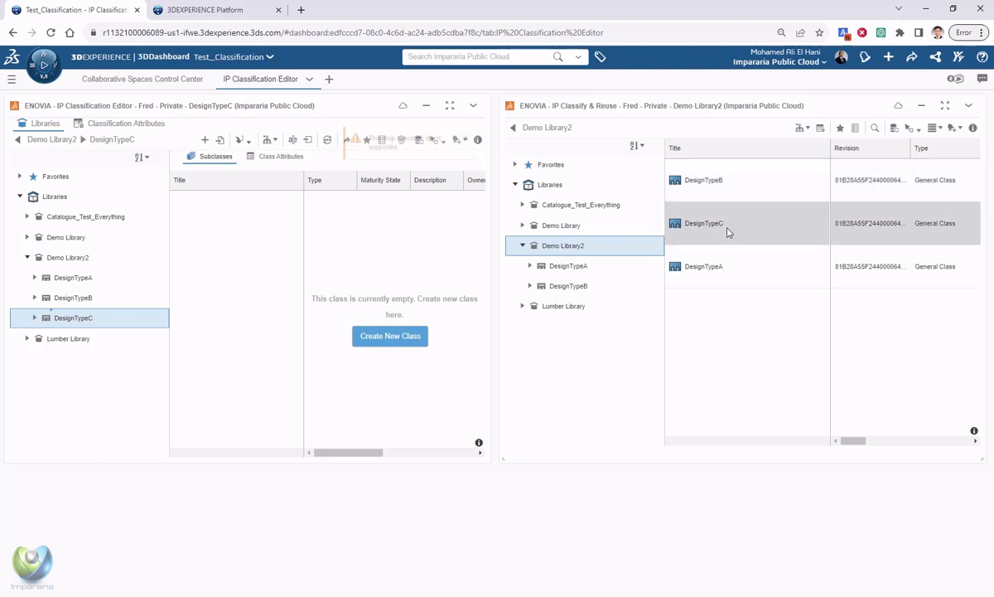
{"action": "left_click", "coordinate": [705, 226]}
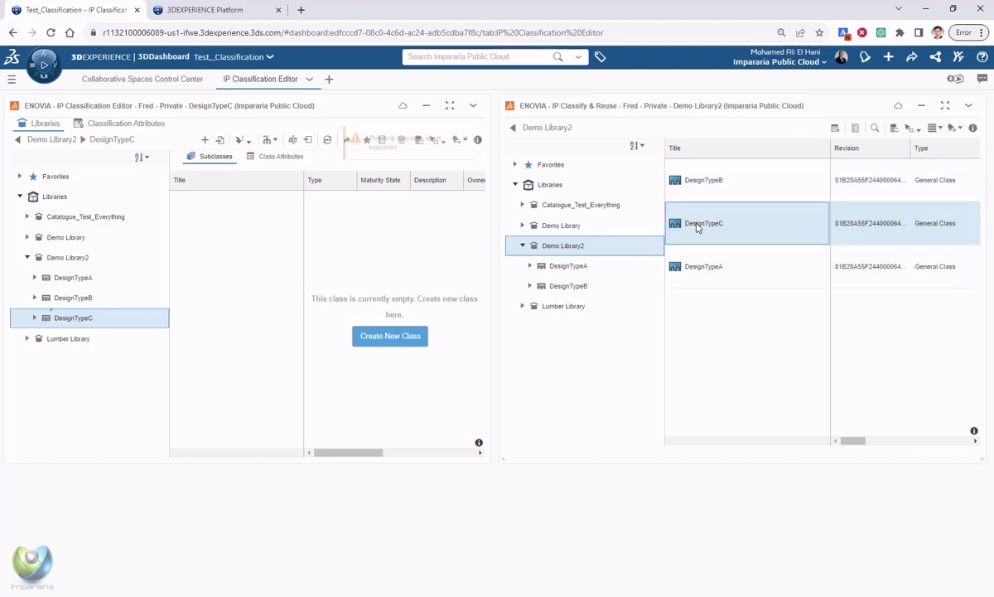
{"action": "double_click", "coordinate": [705, 226]}
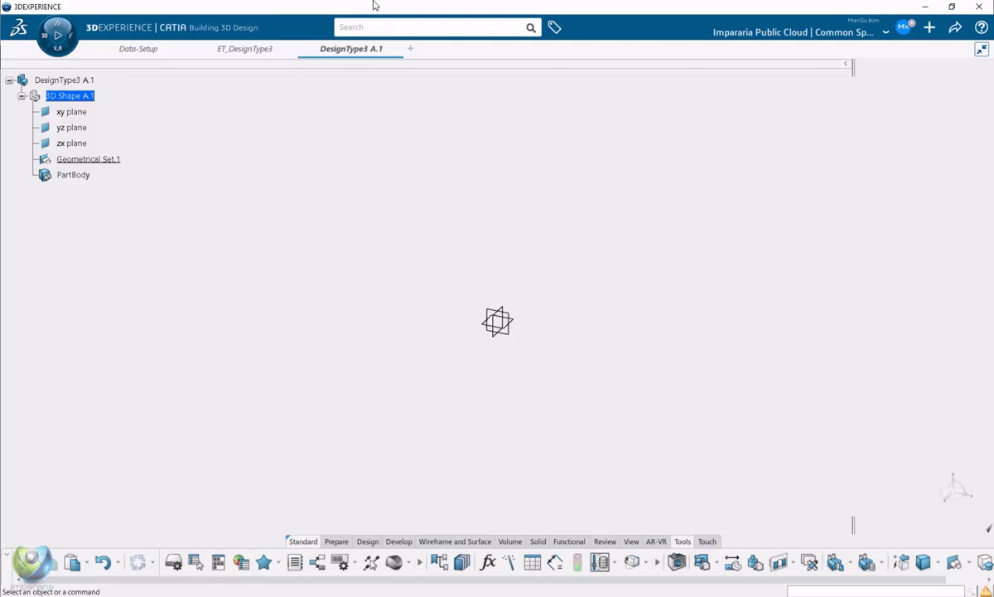
Classify the open DesignType3 product under the DesignTypeC class of Demo Library2 in IP Classify & Reuse
{"action": "left_click_drag", "start_coordinate": [350, 3], "coordinate": [754, 239]}
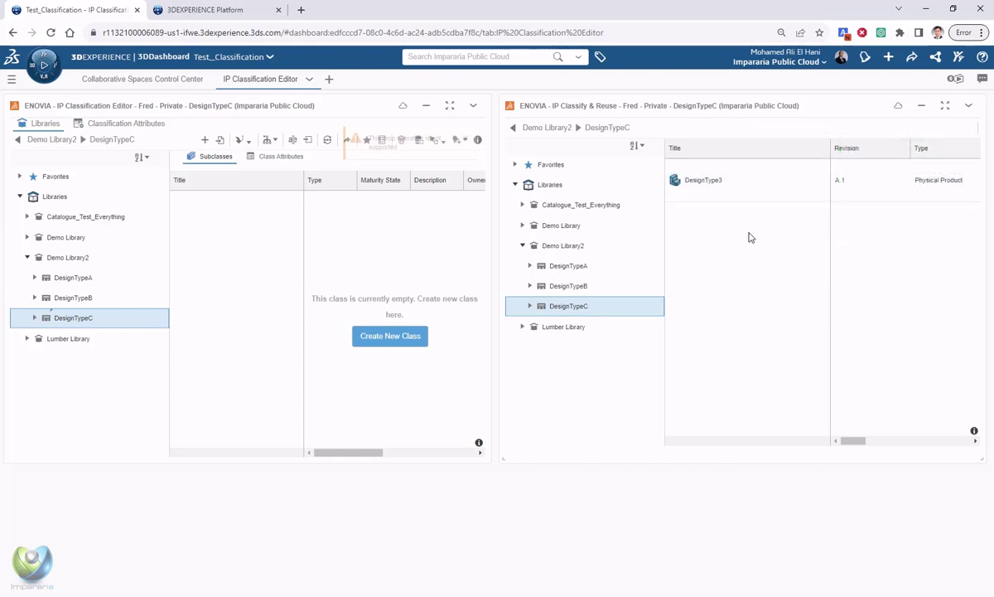
{"action": "left_click", "coordinate": [722, 184]}
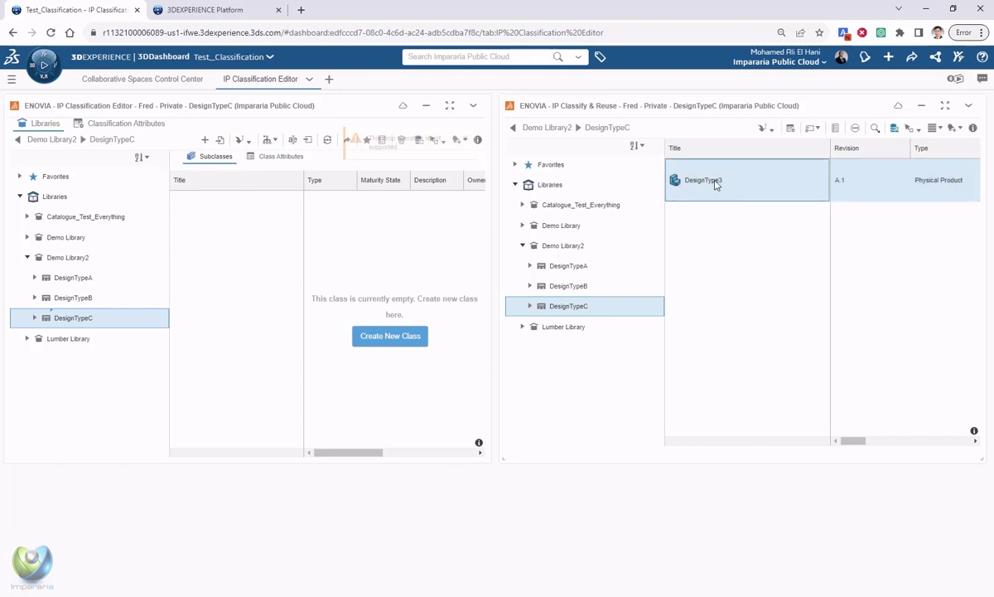
{"action": "left_click", "coordinate": [729, 213]}
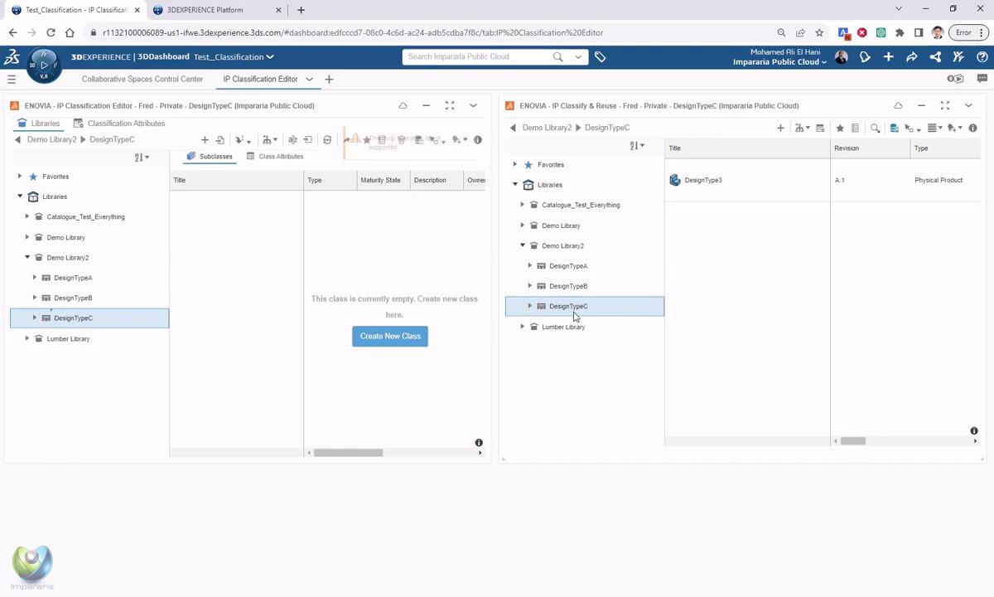
Create an attribute group named DesignType3 in Attribute Group Maintenance of ENOVIA IP Classification
{"action": "key", "text": "ctrl+Tab"}
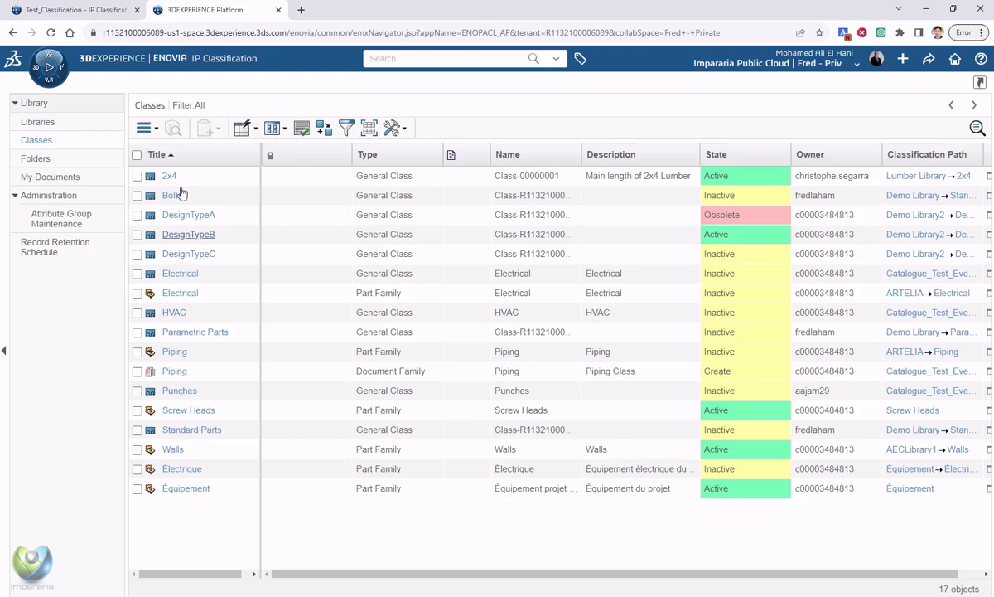
{"action": "left_click", "coordinate": [67, 226]}
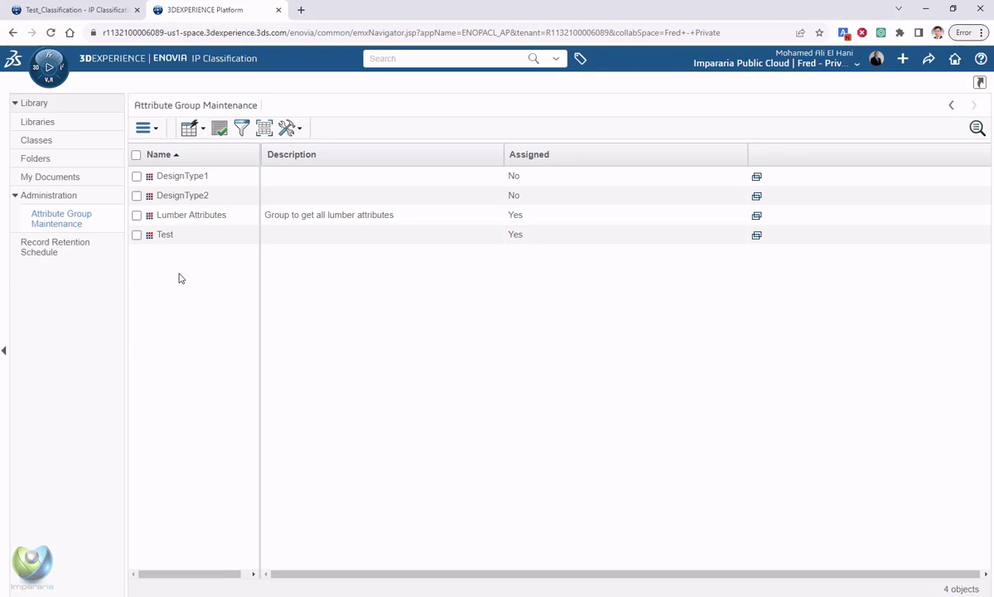
{"action": "left_click", "coordinate": [146, 128]}
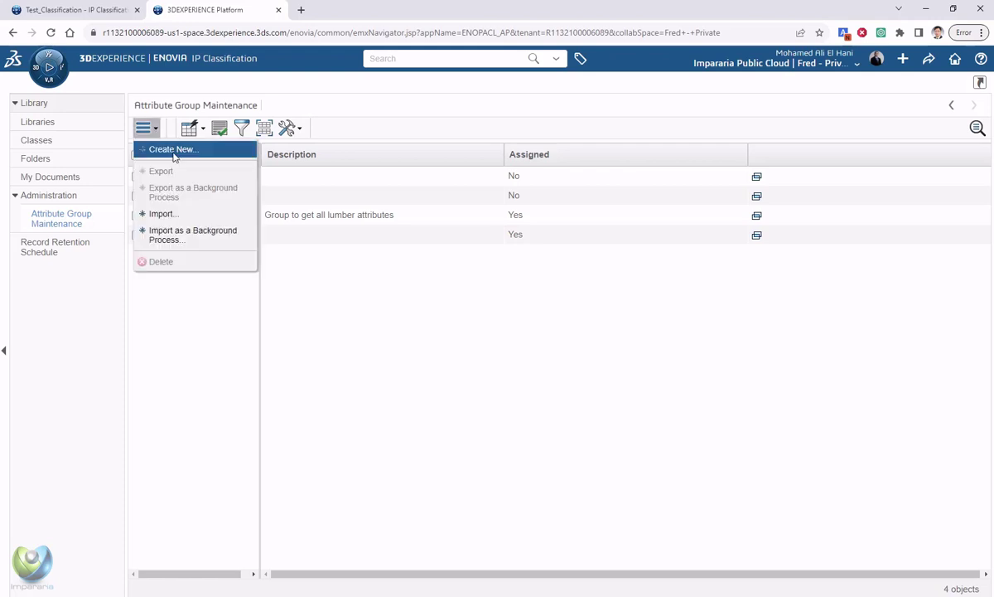
{"action": "left_click", "coordinate": [174, 149]}
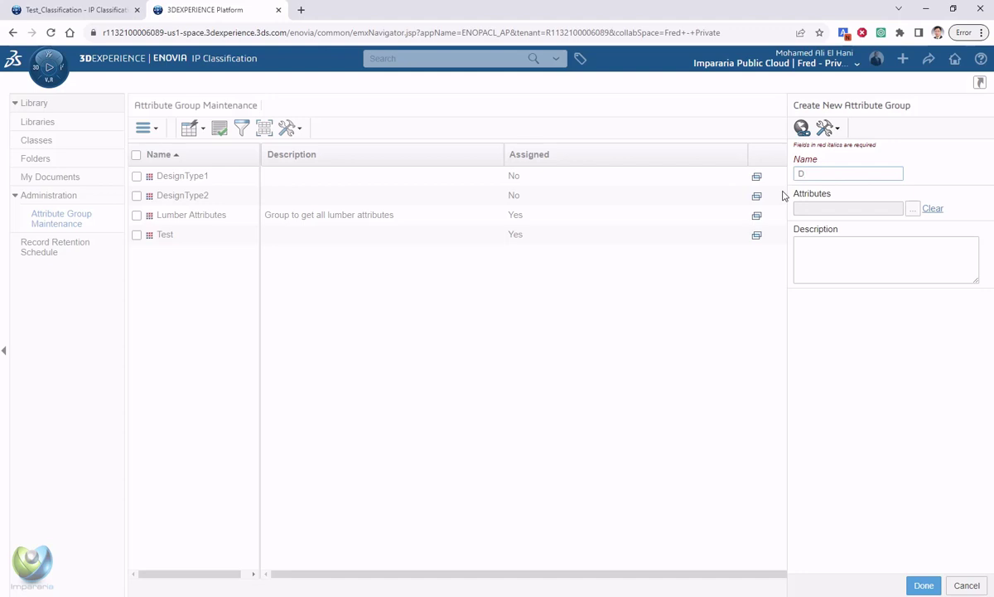
{"action": "type", "text": "DesignType3"}
{"action": "left_click", "coordinate": [931, 588]}
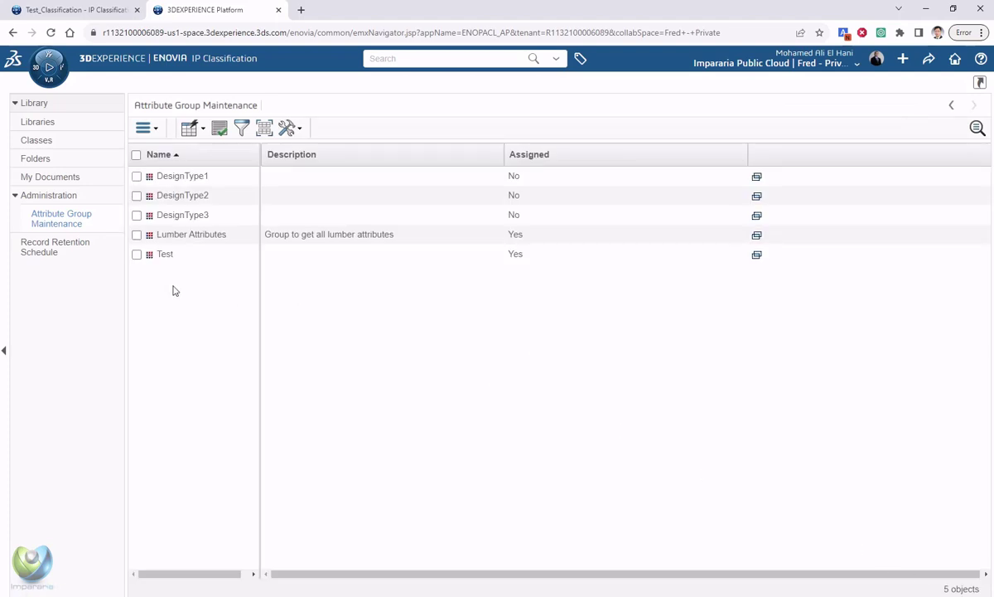
Create a string classification attribute in the DesignType3 attribute group with name and display name Attribute5 and default value None
{"action": "left_click", "coordinate": [184, 216]}
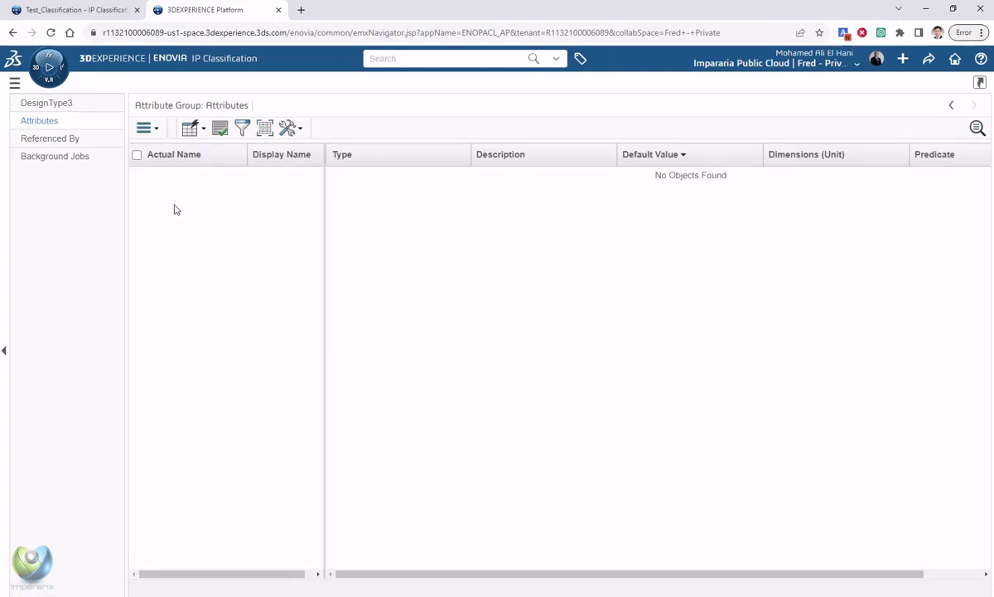
{"action": "left_click", "coordinate": [154, 129]}
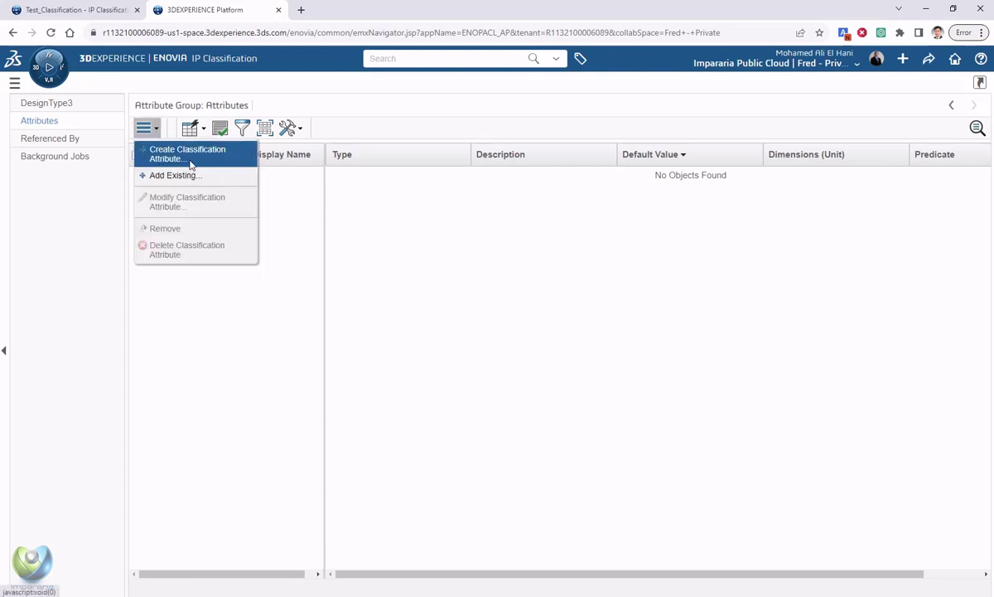
{"action": "left_click", "coordinate": [189, 156]}
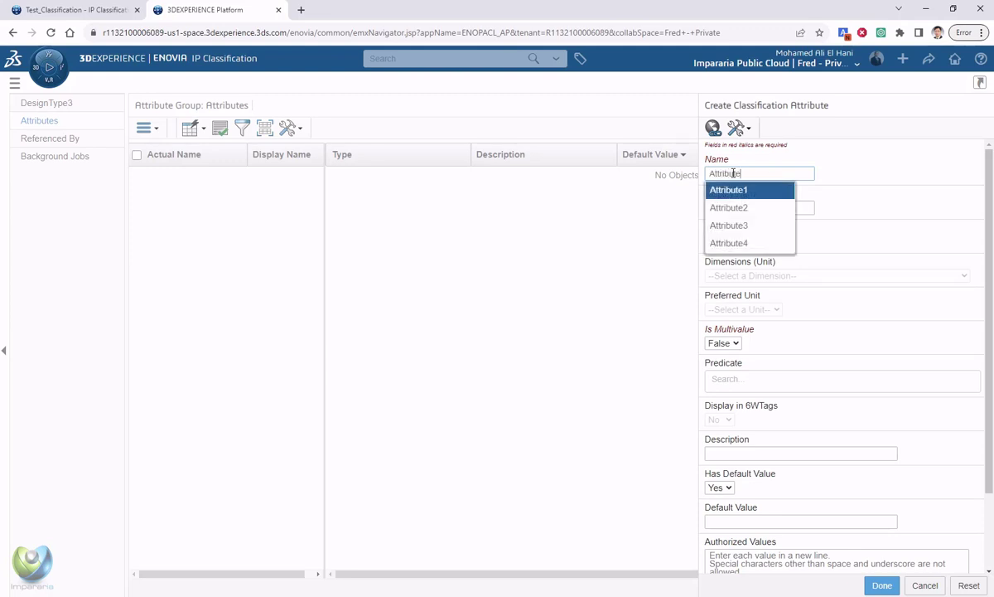
{"action": "type", "text": "5"}
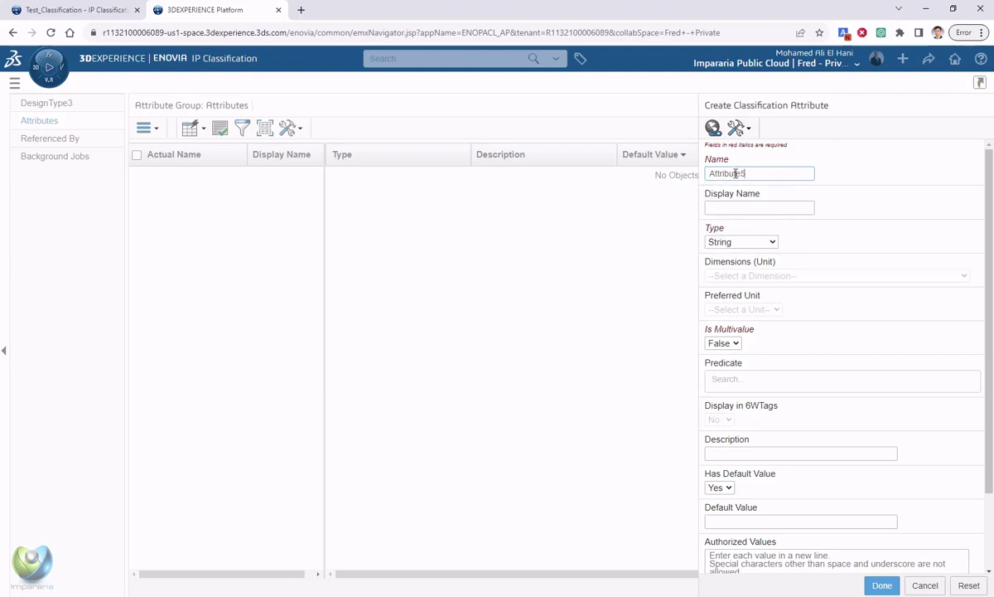
{"action": "key", "text": "ctrl+a"}
{"action": "key", "text": "ctrl+c"}
{"action": "left_click", "coordinate": [730, 204]}
{"action": "key", "text": "ctrl+v"}
{"action": "scroll", "coordinate": [740, 365], "scroll_direction": "down", "scroll_amount": 1}
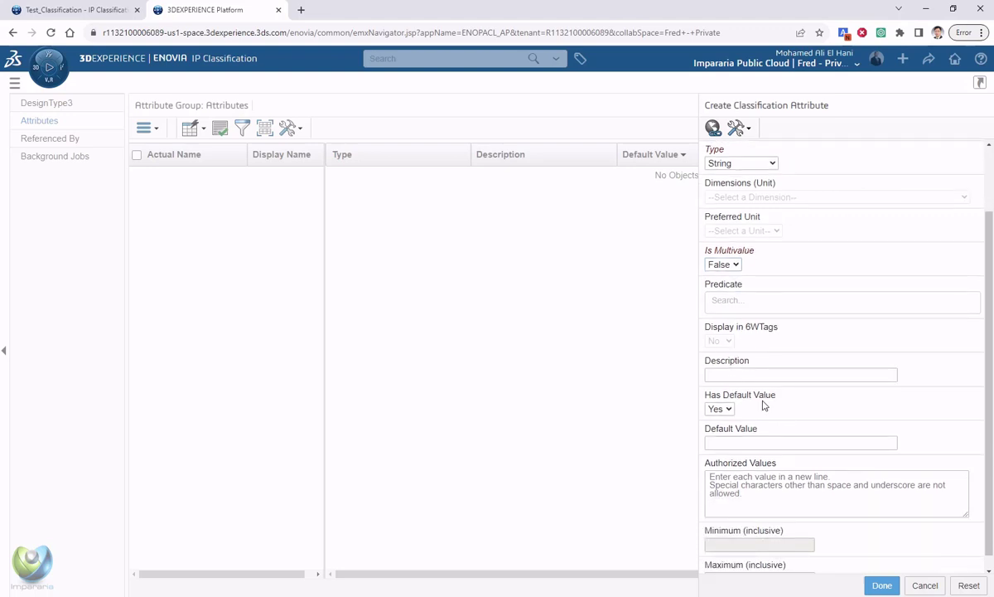
{"action": "scroll", "coordinate": [714, 382], "scroll_direction": "down", "scroll_amount": 1}
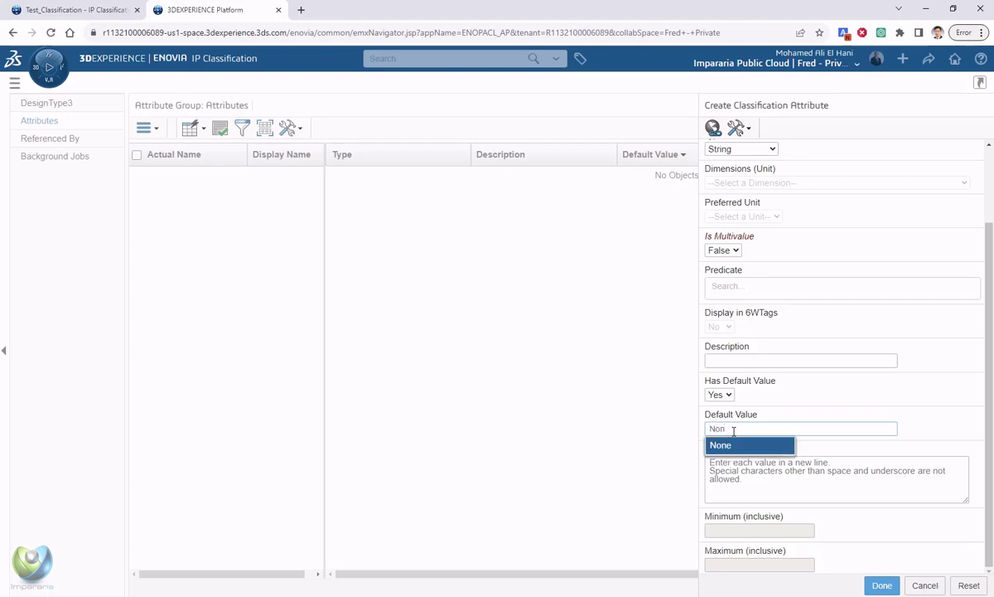
{"action": "left_click", "coordinate": [838, 428]}
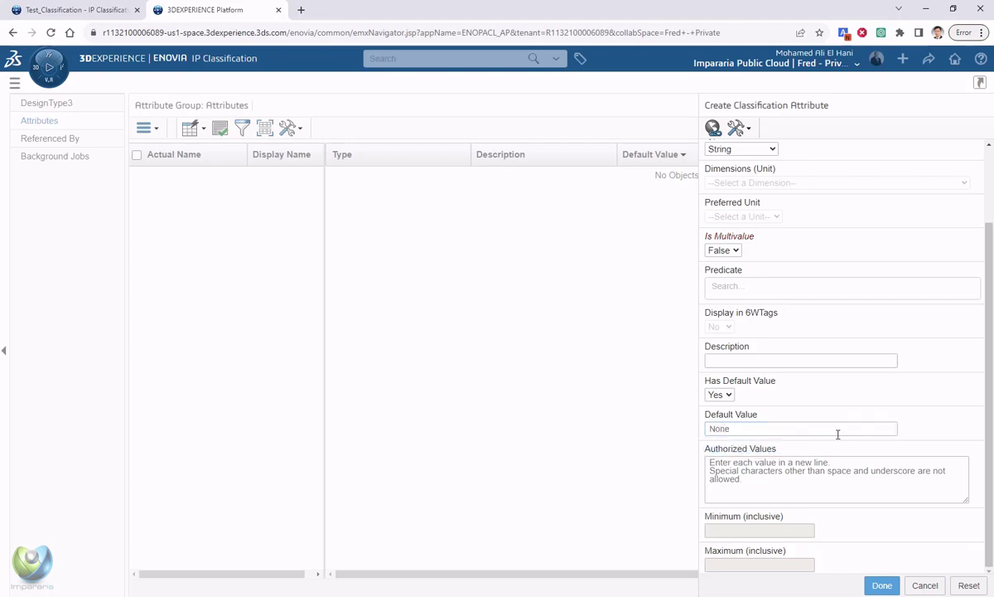
{"action": "left_click", "coordinate": [884, 588]}
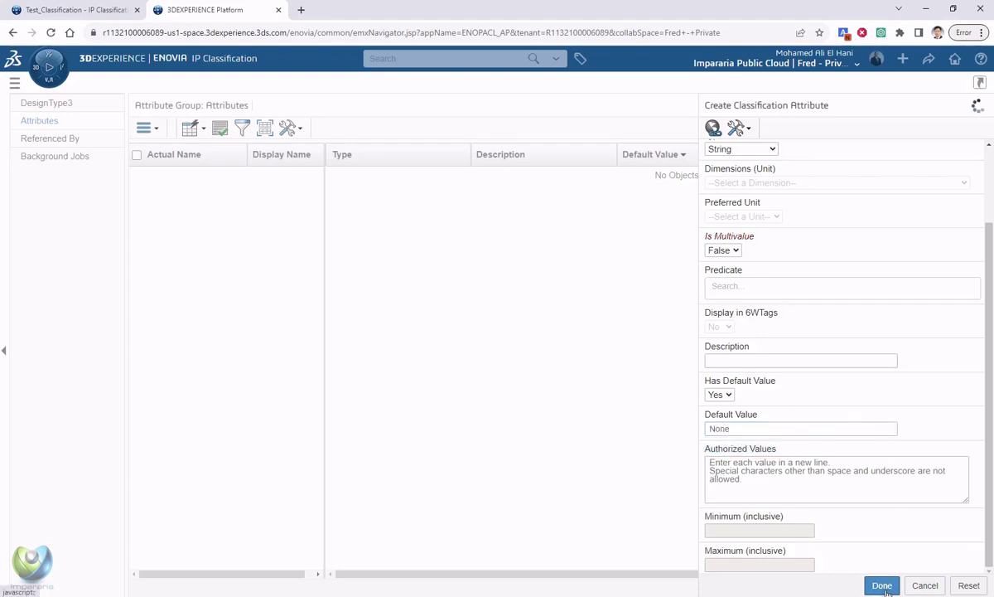
Create a second string classification attribute in the DesignType3 group with name and display name Attribute6 and default value None
{"action": "left_click", "coordinate": [145, 130]}
{"action": "left_click", "coordinate": [161, 152]}
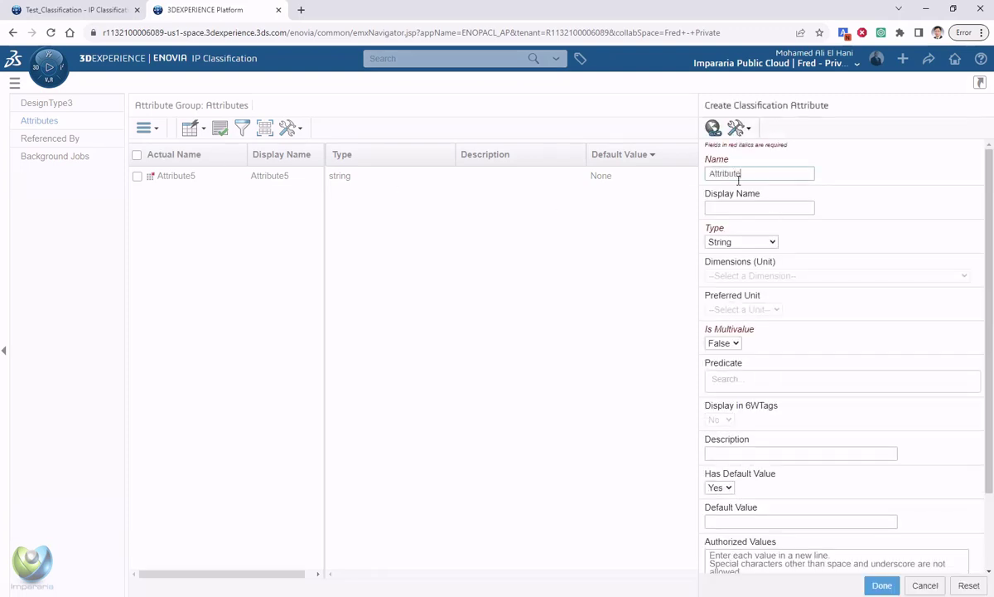
{"action": "left_click_drag", "start_coordinate": [750, 174], "coordinate": [709, 175]}
{"action": "key", "text": "ctrl+c"}
{"action": "left_click", "coordinate": [719, 207]}
{"action": "key", "text": "ctrl+v"}
{"action": "type", "text": "N"}
{"action": "scroll", "coordinate": [883, 492], "scroll_direction": "down", "scroll_amount": 1}
{"action": "left_click", "coordinate": [882, 586]}
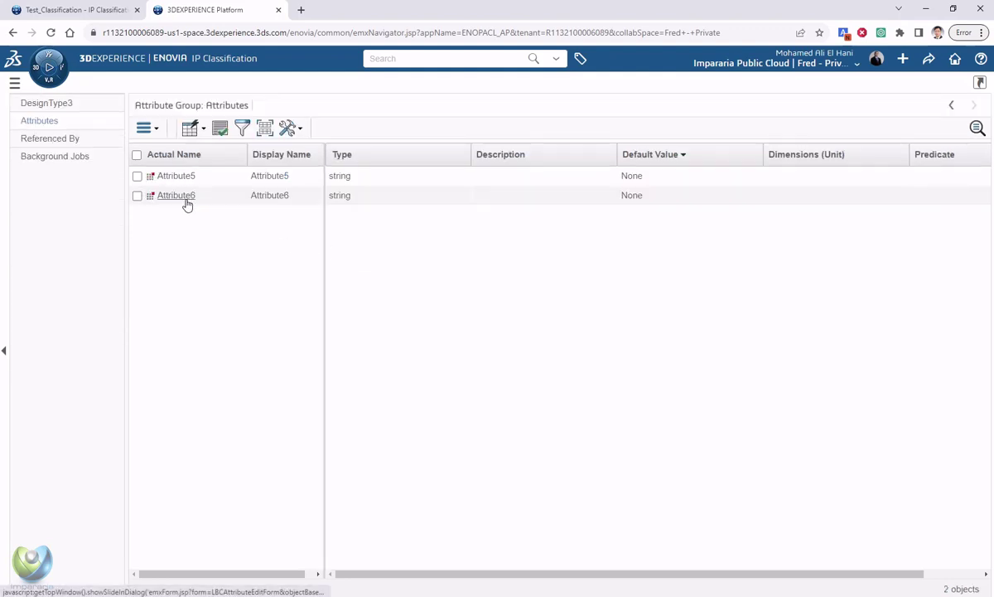
Add the existing attributes Attribute5 and Attribute6 to the DesignTypeC class of Demo Library2 in IP Classification Editor
{"action": "left_click", "coordinate": [93, 16]}
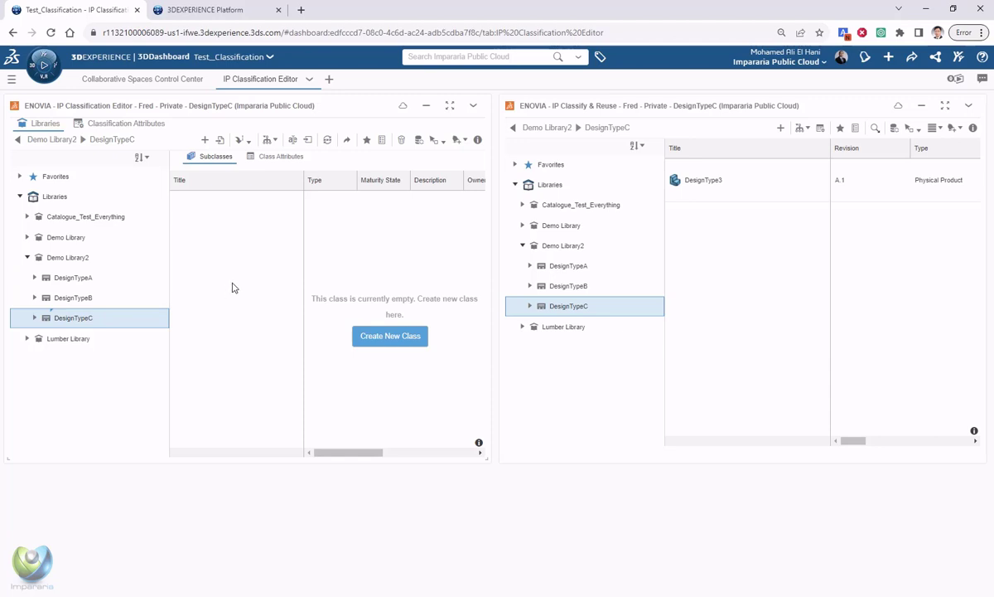
{"action": "left_click", "coordinate": [279, 158]}
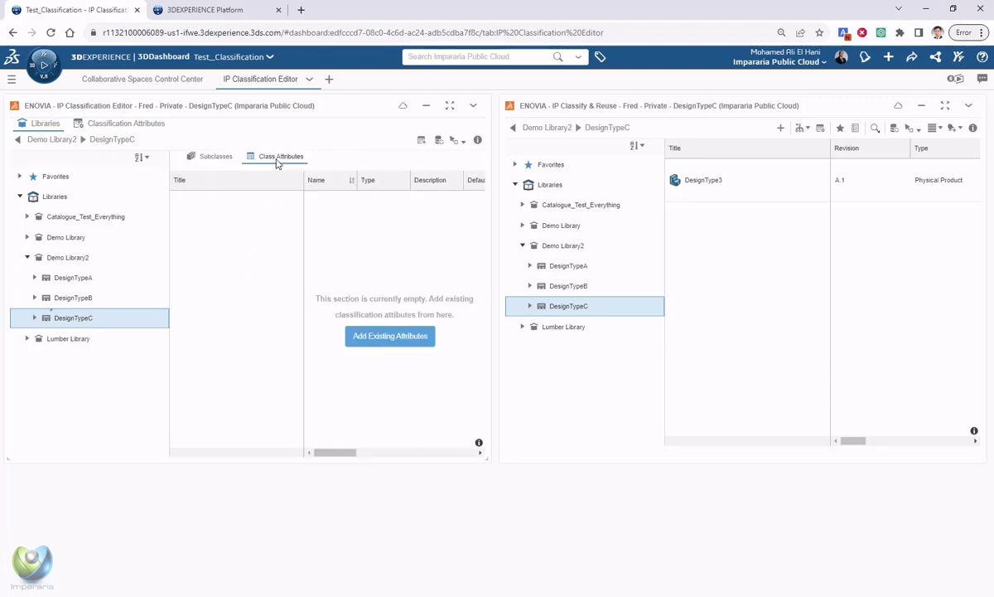
{"action": "left_click", "coordinate": [384, 343]}
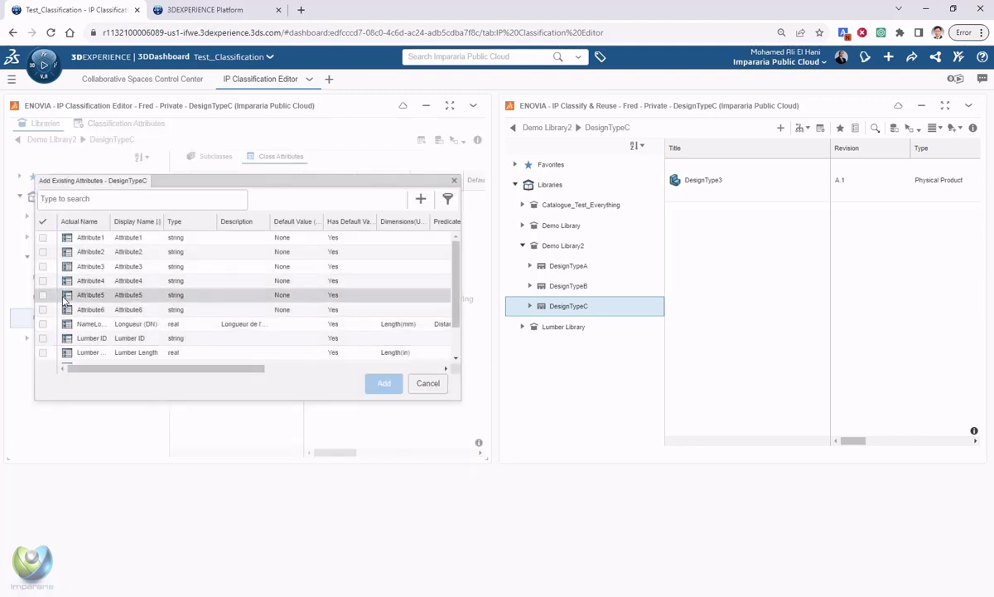
{"action": "left_click", "coordinate": [43, 295]}
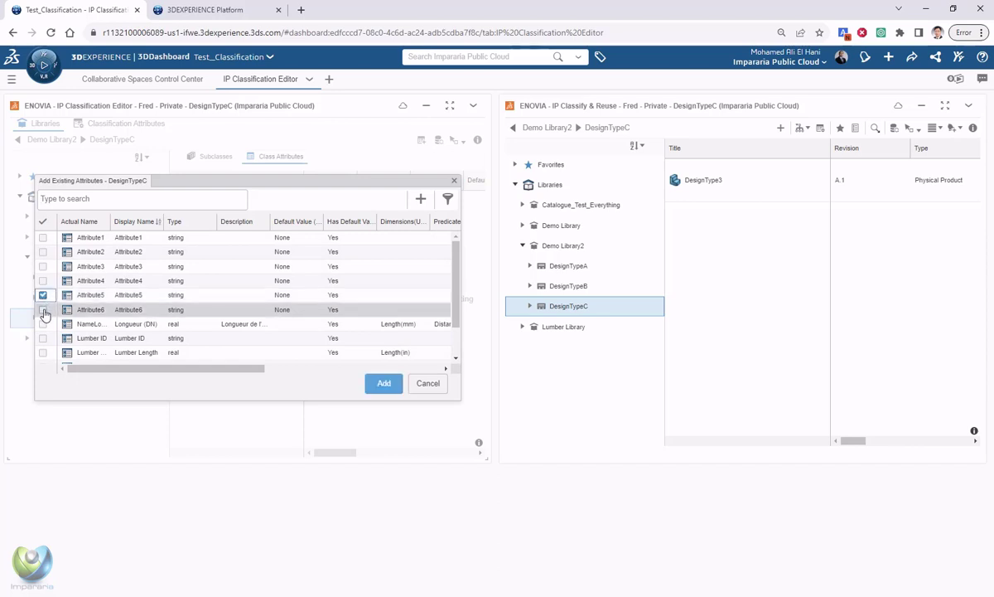
{"action": "left_click", "coordinate": [43, 309]}
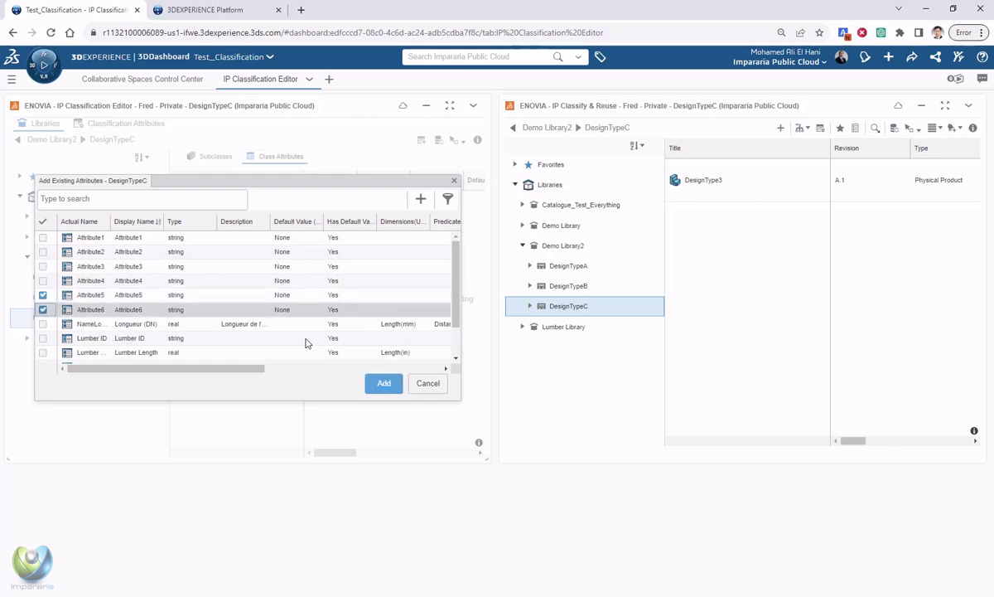
{"action": "left_click", "coordinate": [384, 383]}
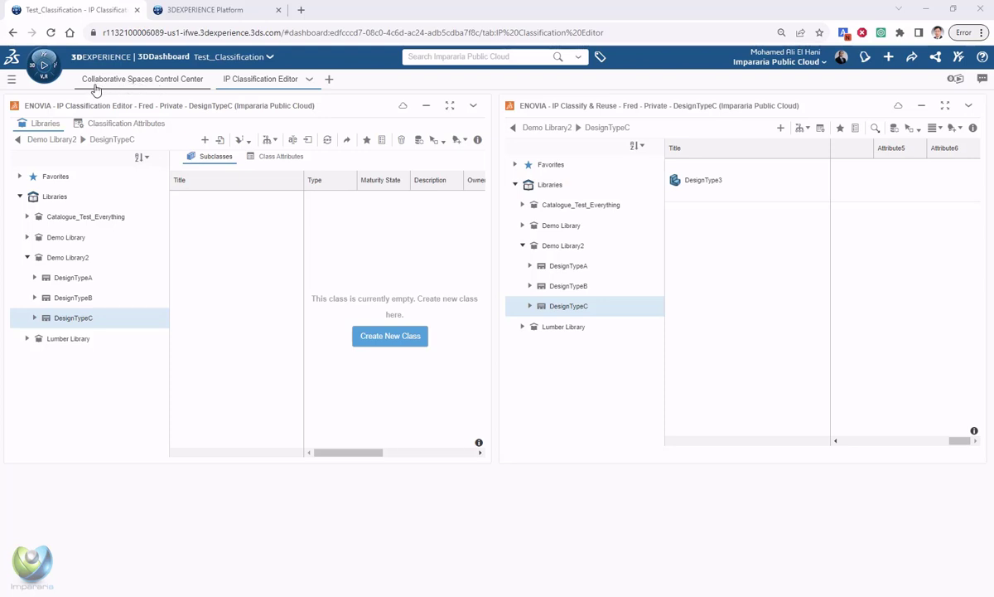
Update the index model and reload the server cache in Configuration Deployment of the Collaborative Spaces Configuration Center
{"action": "left_click", "coordinate": [126, 83]}
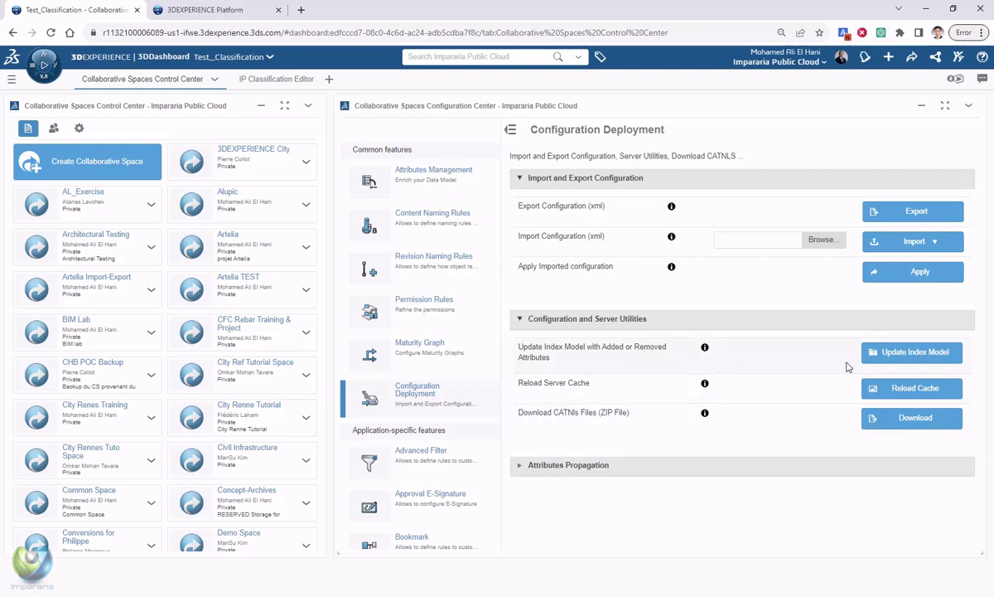
{"action": "left_click", "coordinate": [904, 358]}
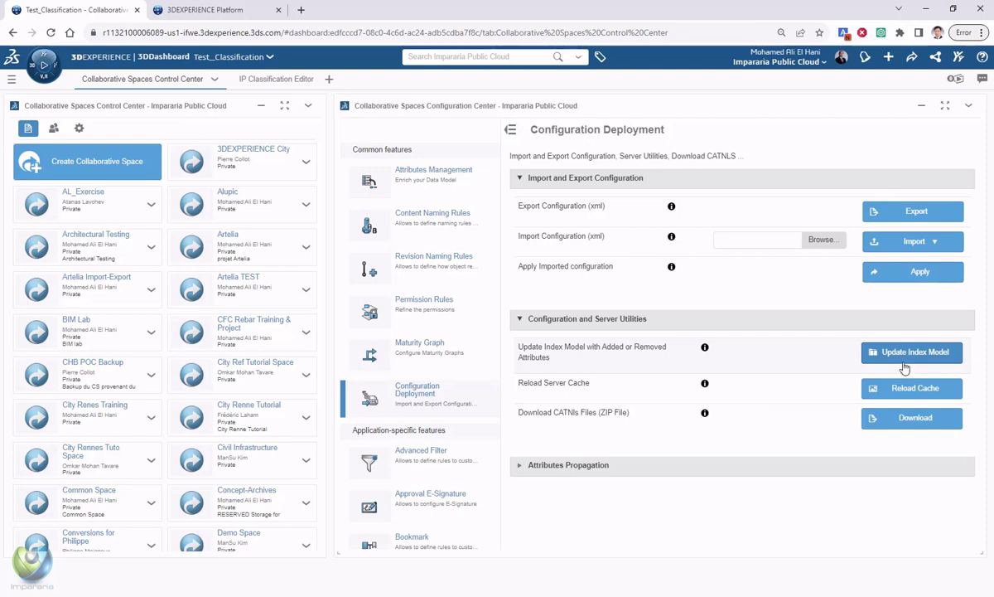
{"action": "left_click", "coordinate": [905, 391]}
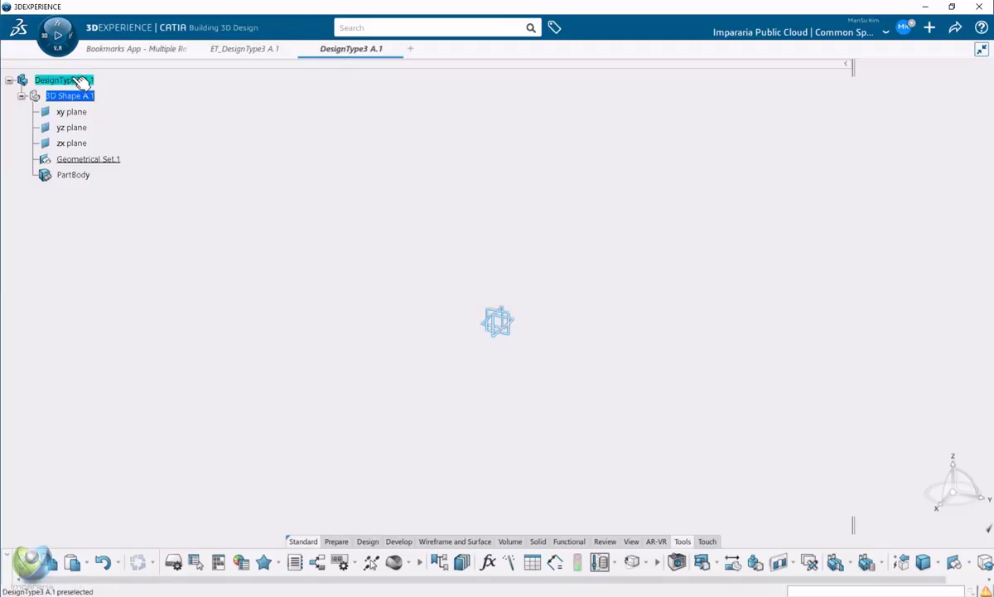
Switch to CATIA and examine the classification attributes in the properties of DesignType3 A.1
{"action": "key", "text": "alt+Return"}
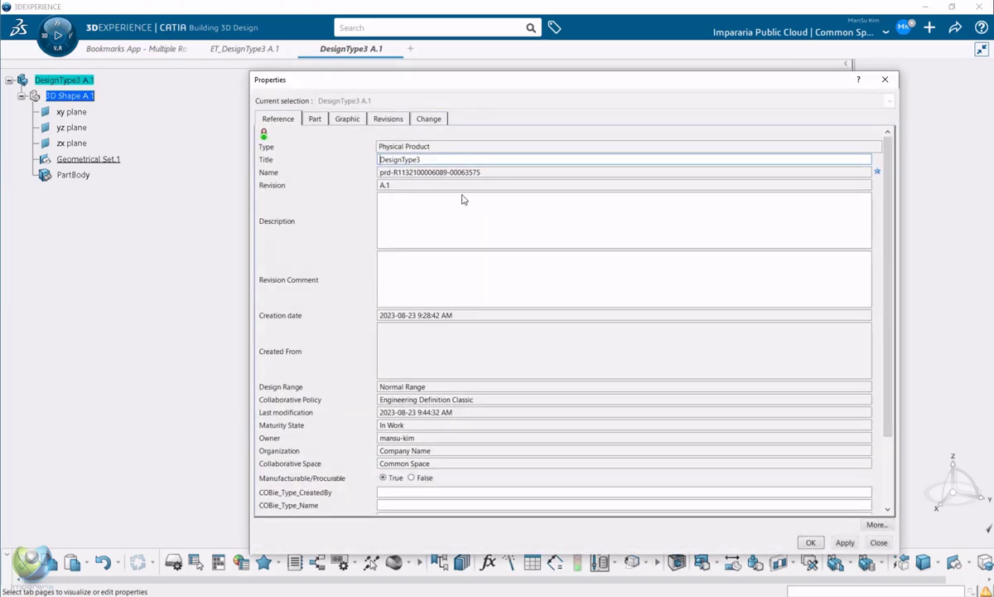
{"action": "scroll", "coordinate": [857, 468], "scroll_direction": "down", "scroll_amount": 3}
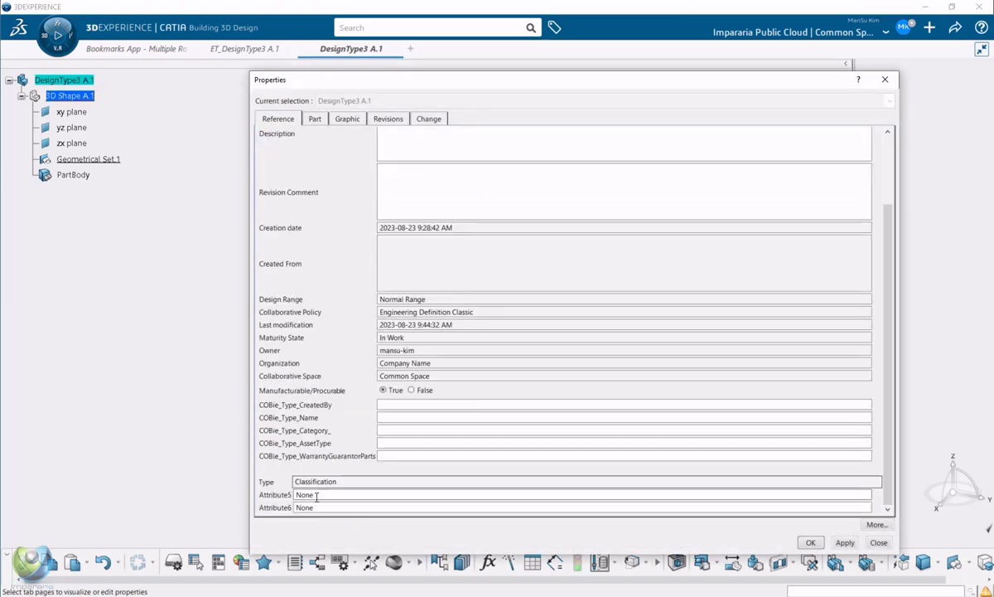
{"action": "left_click", "coordinate": [815, 545]}
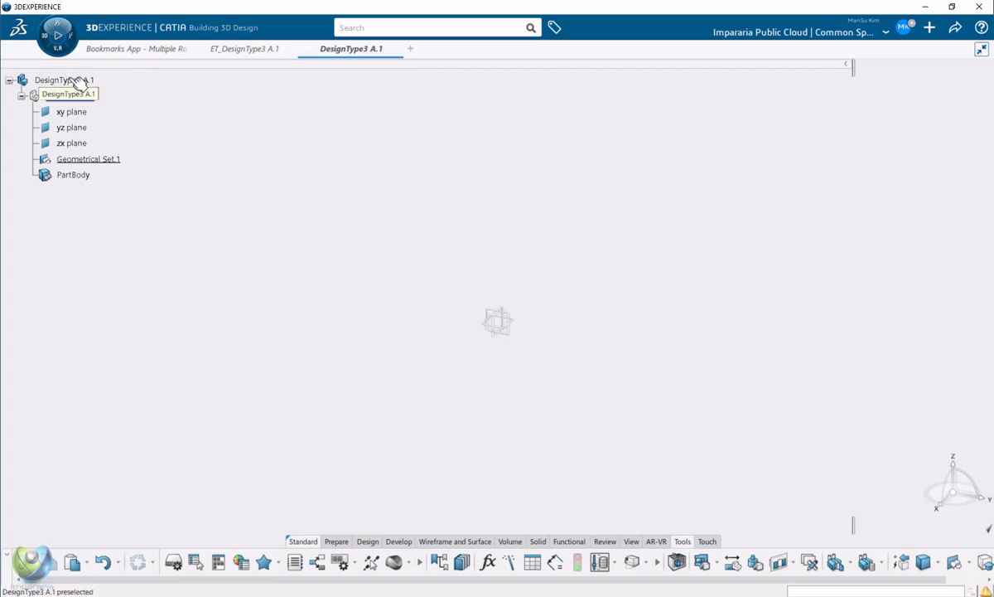
{"action": "double_click", "coordinate": [69, 96]}
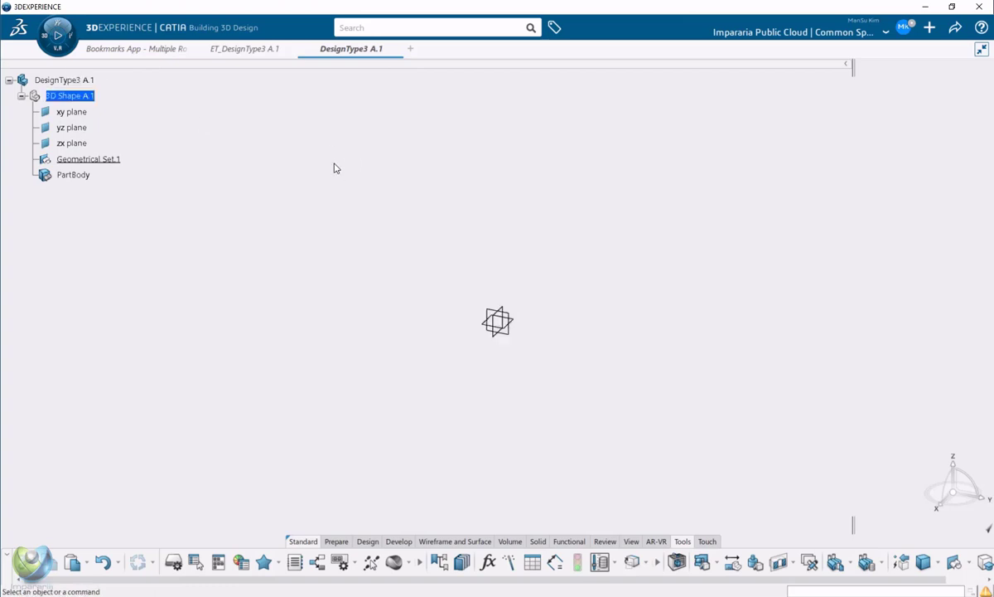
Create a new product from the ET_DesignType3 engineering template in New Content
{"action": "left_click", "coordinate": [930, 27]}
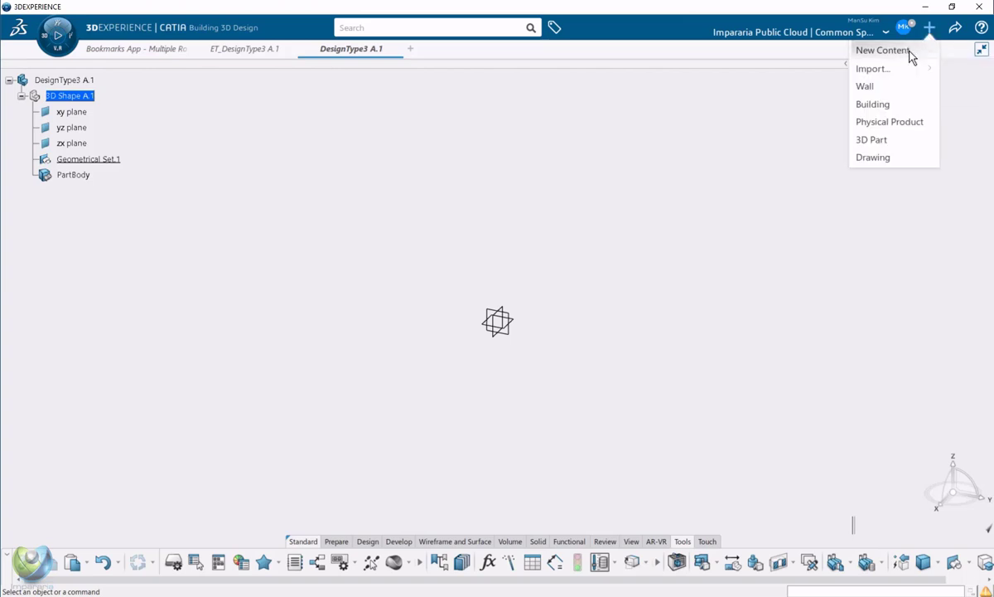
{"action": "left_click", "coordinate": [884, 51]}
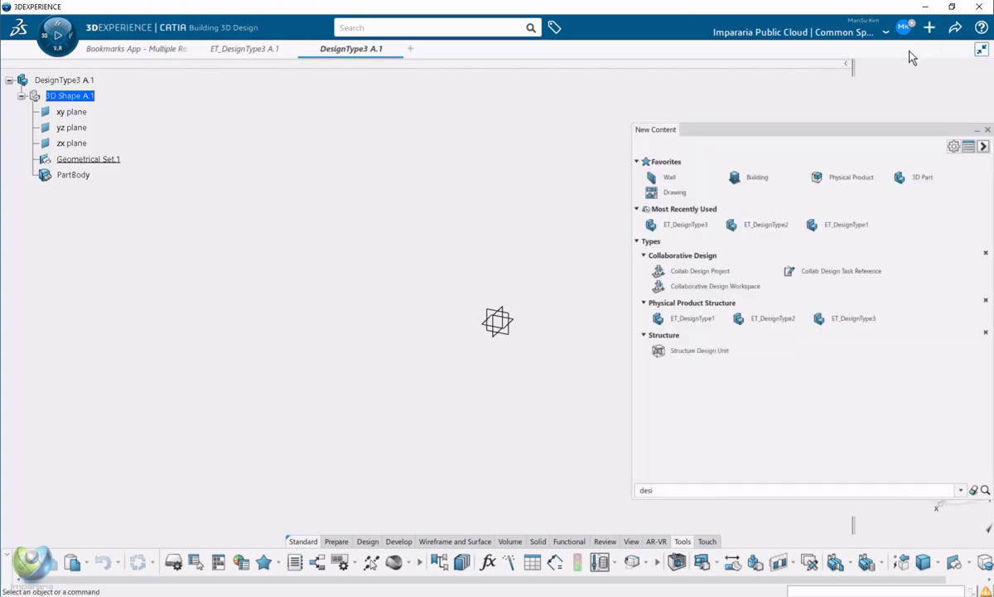
{"action": "left_click", "coordinate": [685, 226]}
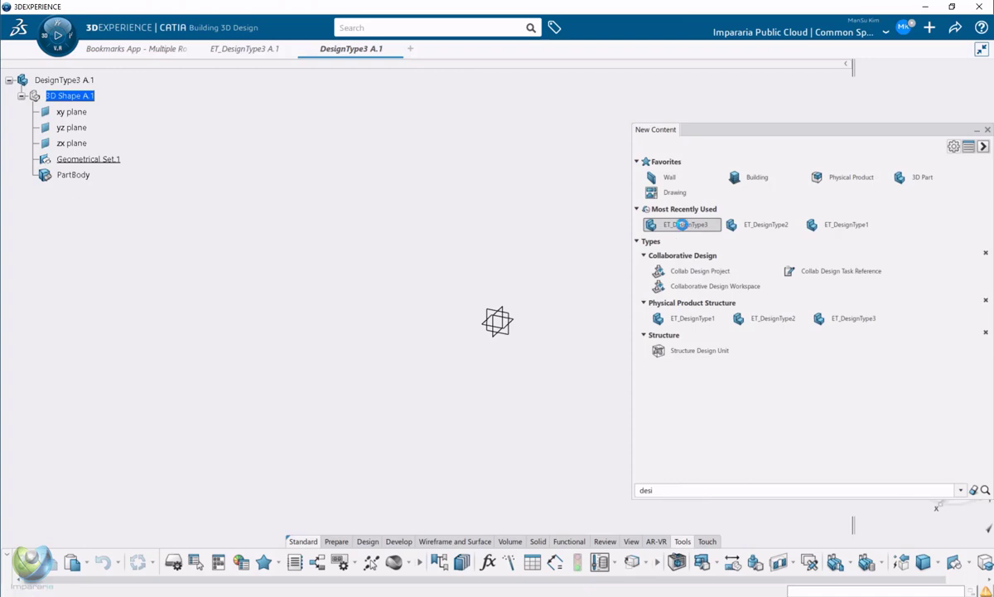
{"action": "left_click", "coordinate": [681, 224]}
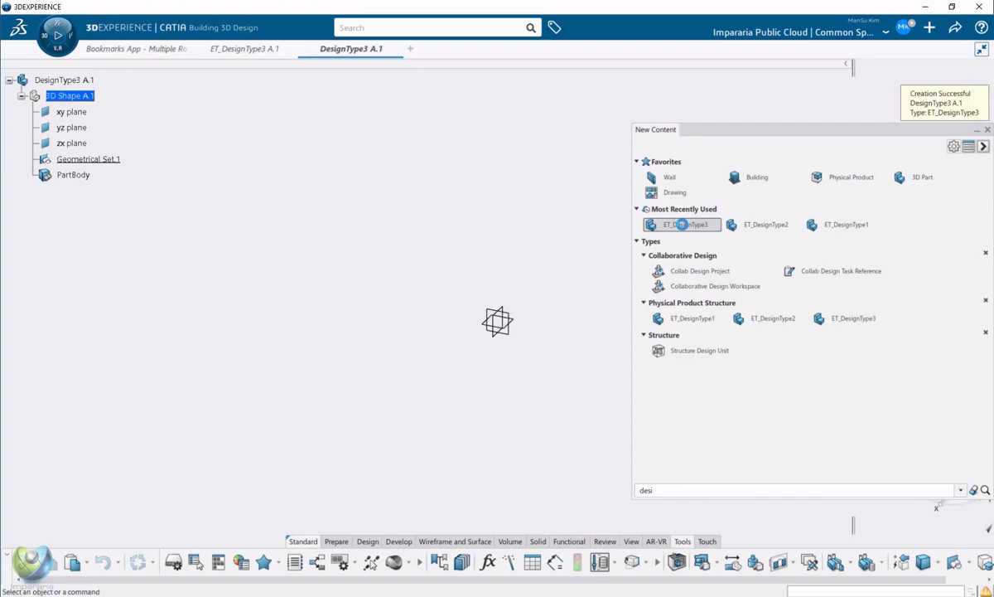
Examine the origin and classification attributes in the properties of the new product created from the template
{"action": "double_click", "coordinate": [88, 95]}
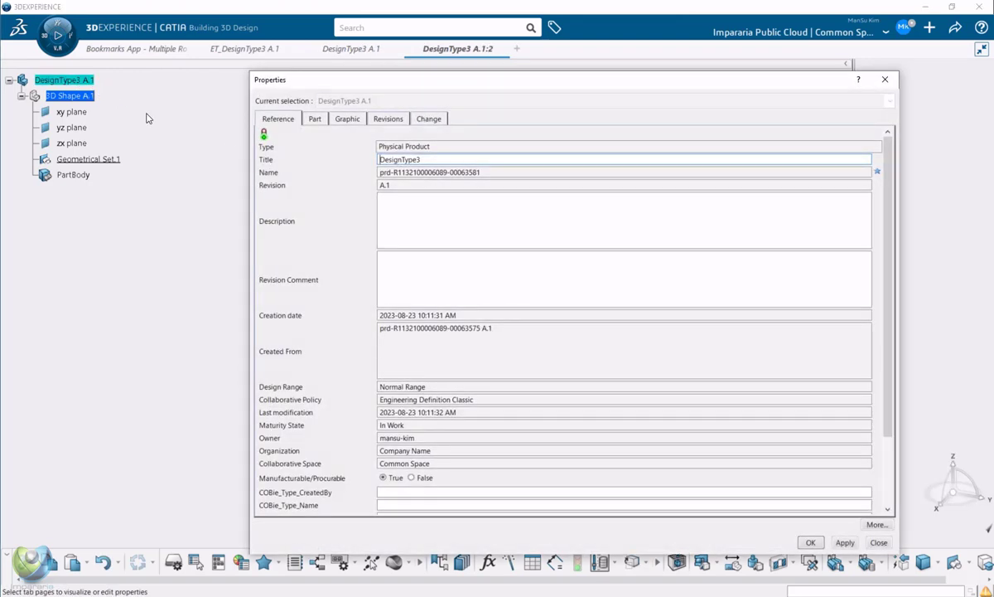
{"action": "scroll", "coordinate": [880, 412], "scroll_direction": "down", "scroll_amount": 3}
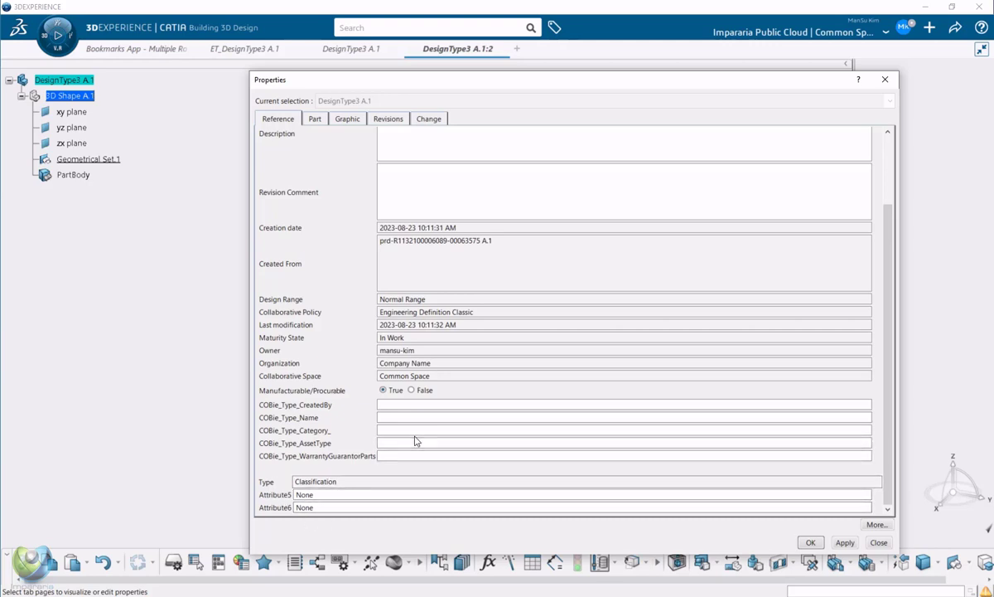
{"action": "left_click", "coordinate": [811, 543]}
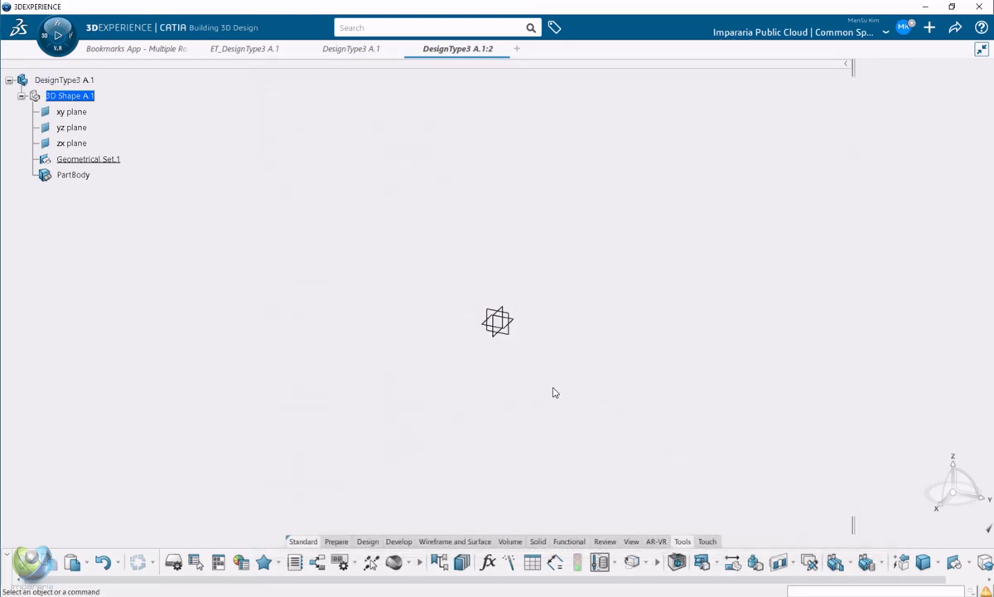